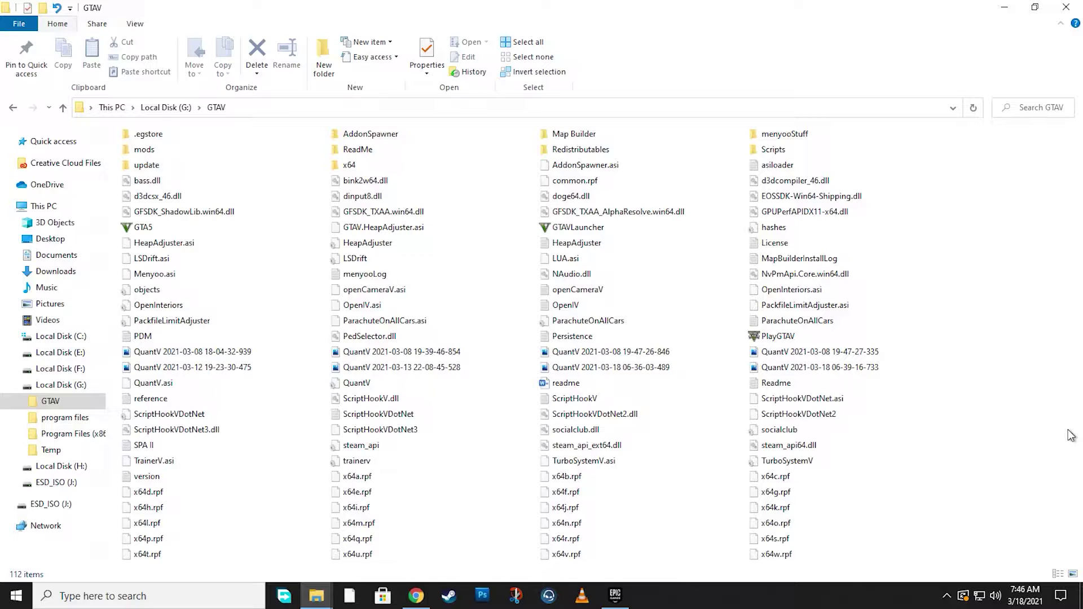
Step: Switch to Chrome and look over the Google image results for "gta 5 modding errors"
click(1016, 516)
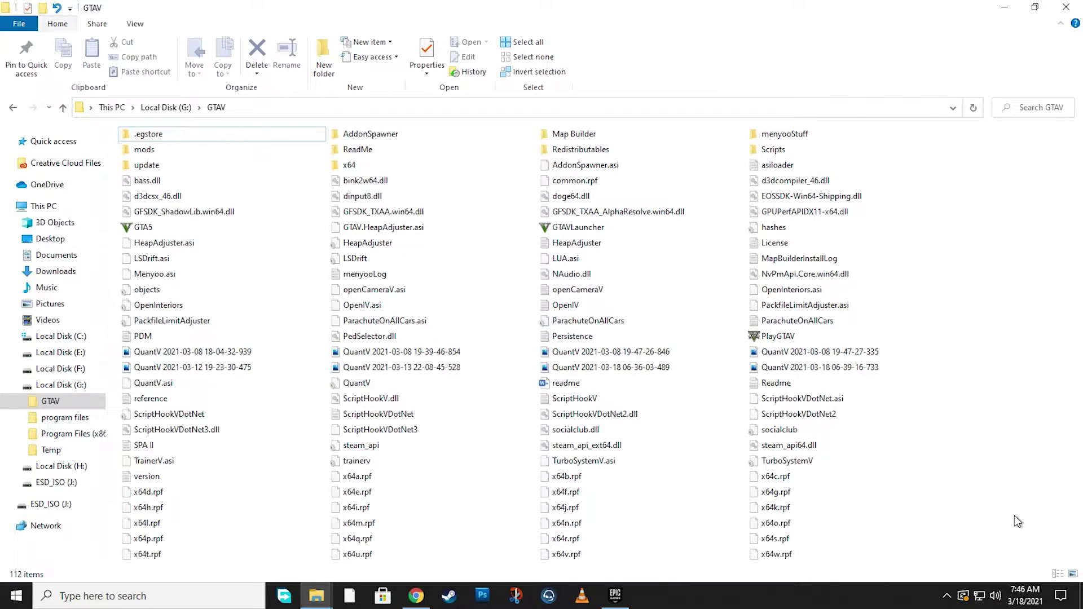
click(417, 595)
click(84, 11)
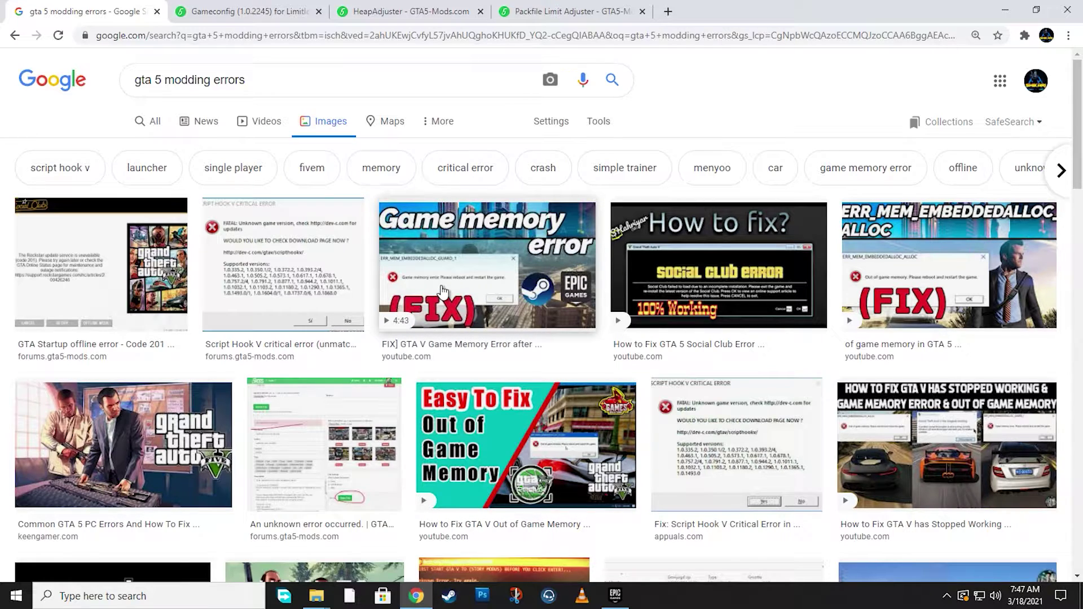
scroll(533, 324, down, 1)
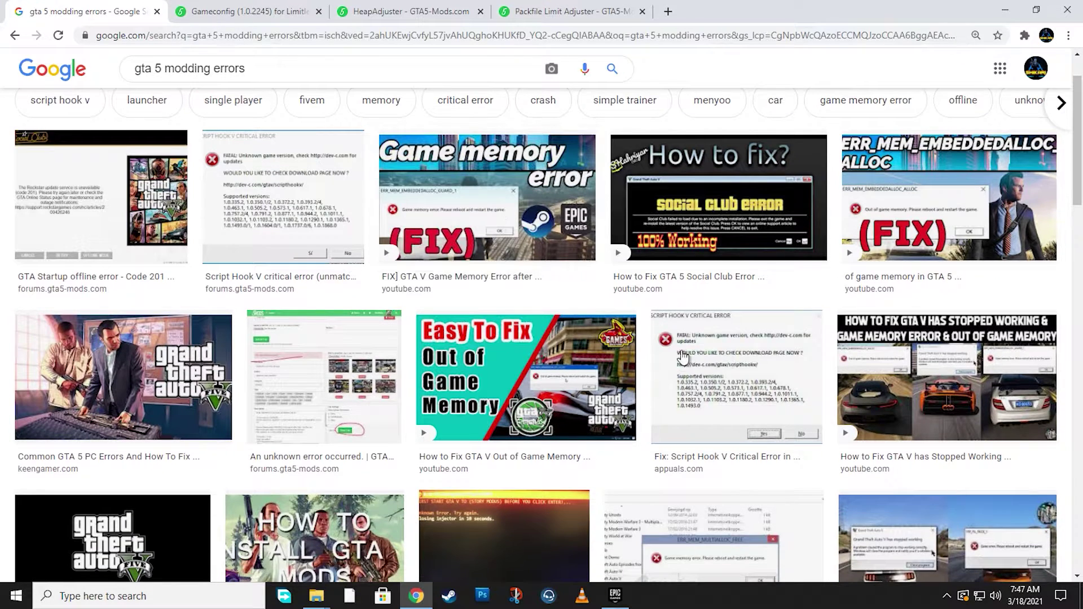
scroll(627, 437, up, 1)
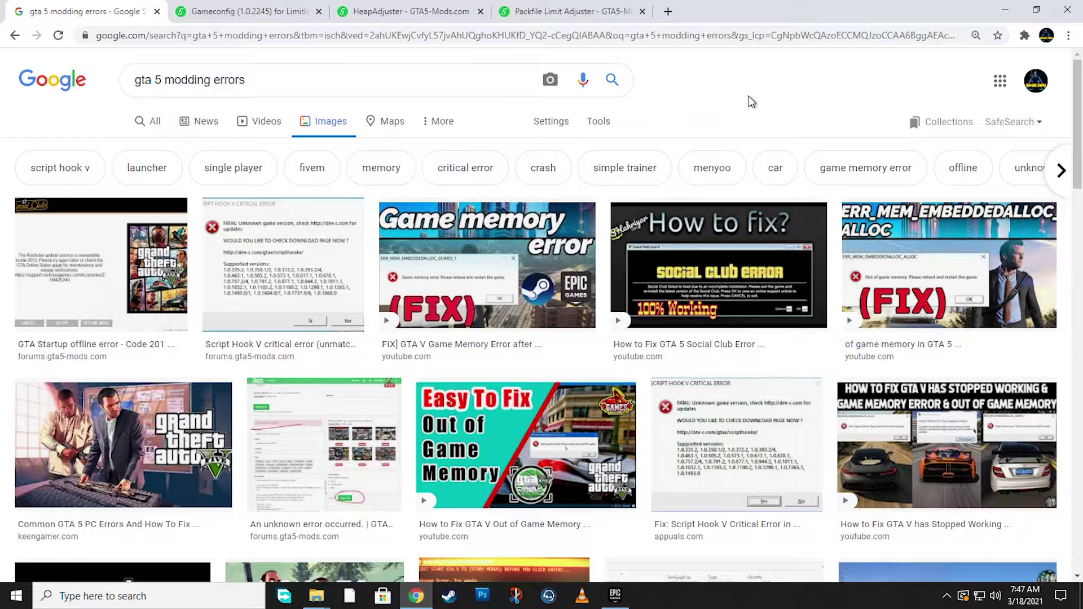
Step: View the GTA5-Mods pages for Gameconfig (1.0.2245) for Limitless Vehicles, HeapAdjuster and Packfile Limit Adjuster
click(234, 12)
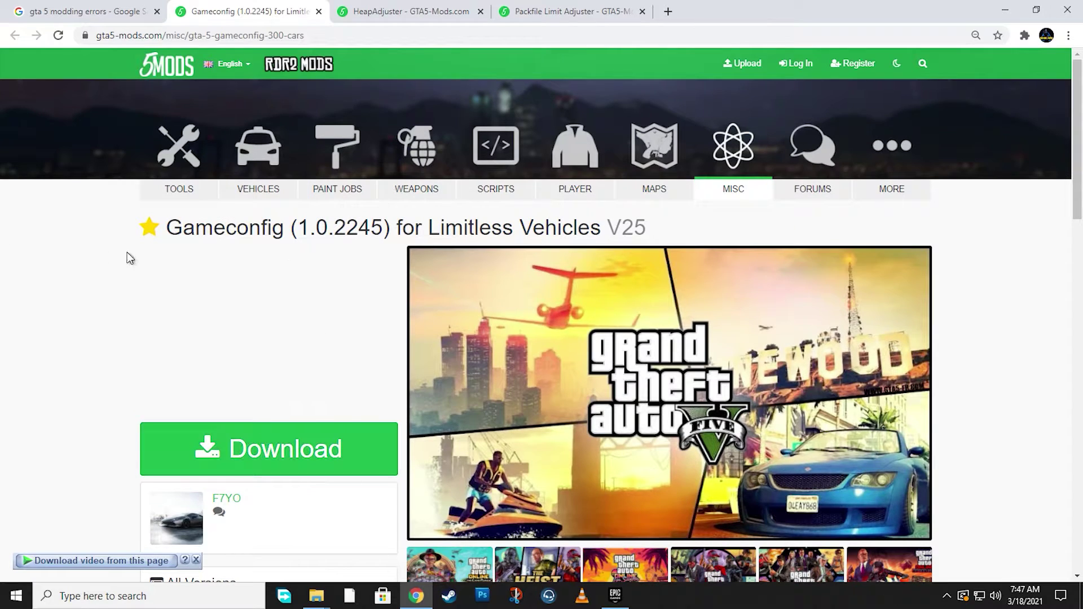
click(406, 14)
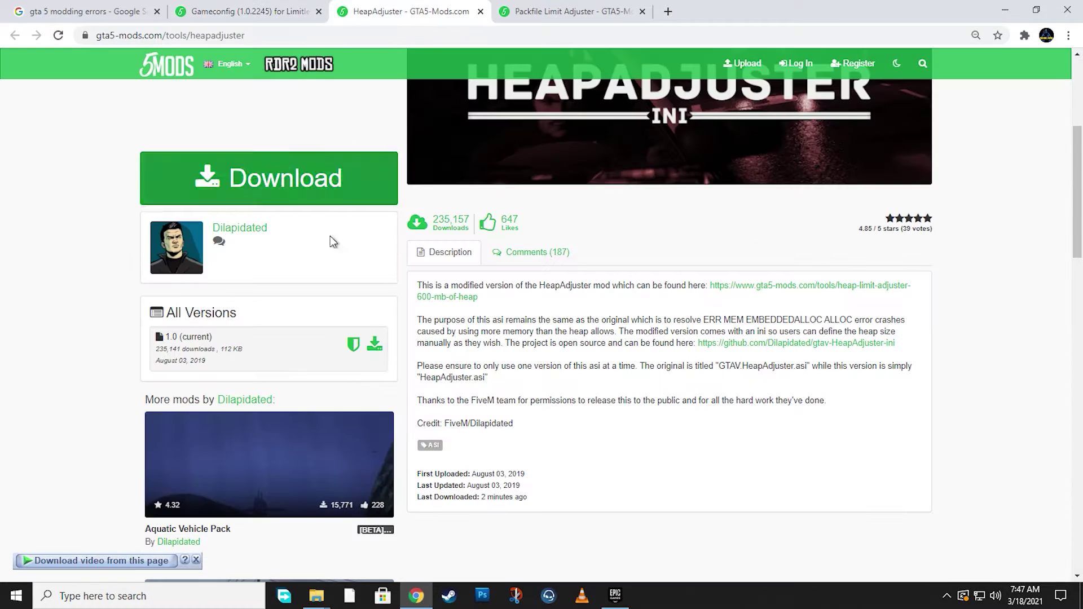
key(ctrl+Tab)
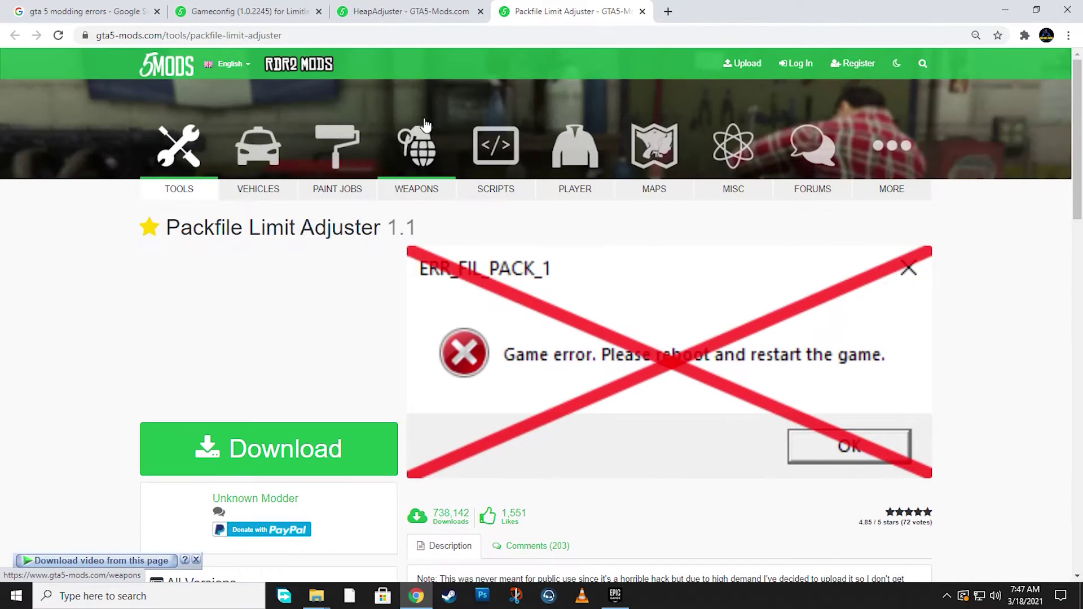
click(248, 11)
click(382, 16)
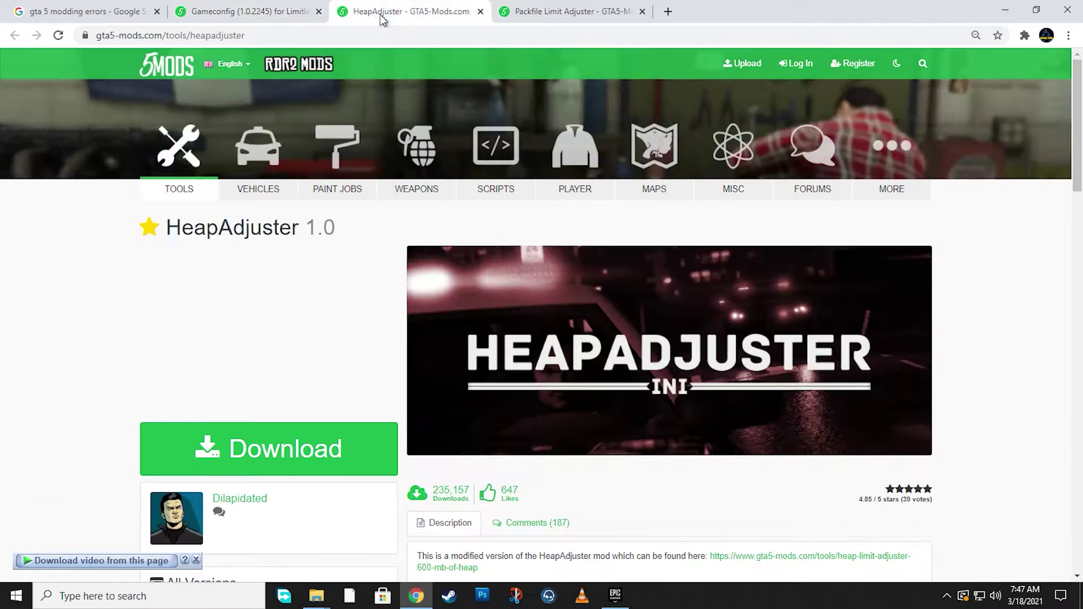
key(ctrl+Tab)
key(ctrl+shift+Tab)
key(ctrl+shift+Tab)
key(ctrl+Tab)
key(ctrl+Tab)
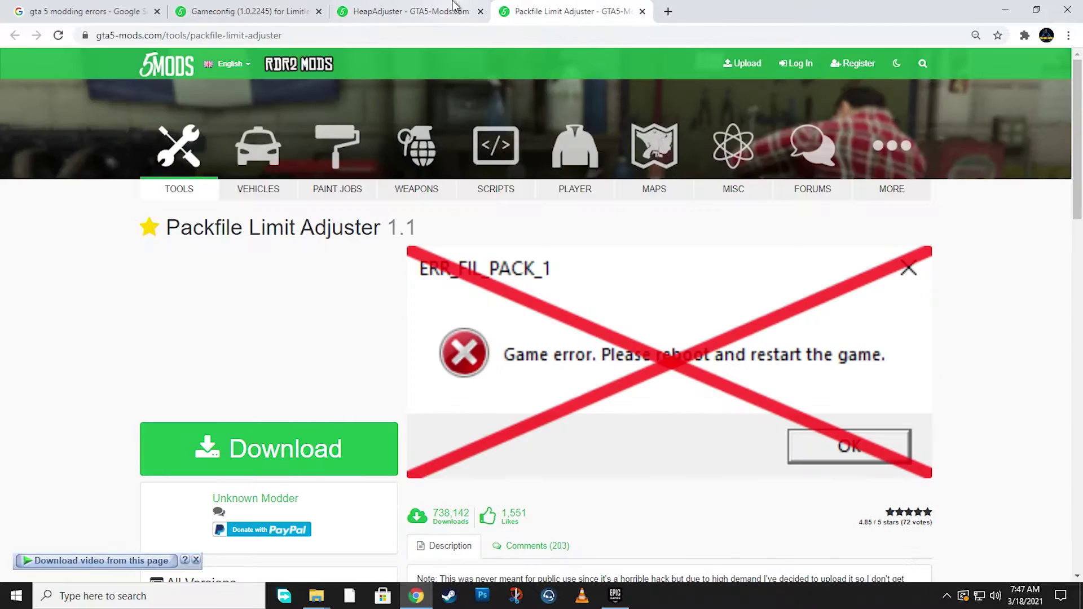
key(ctrl+shift+Tab)
key(ctrl+shift+Tab)
key(ctrl+Tab)
key(ctrl+Tab)
key(ctrl+shift+Tab)
key(ctrl+shift+Tab)
key(ctrl+Tab)
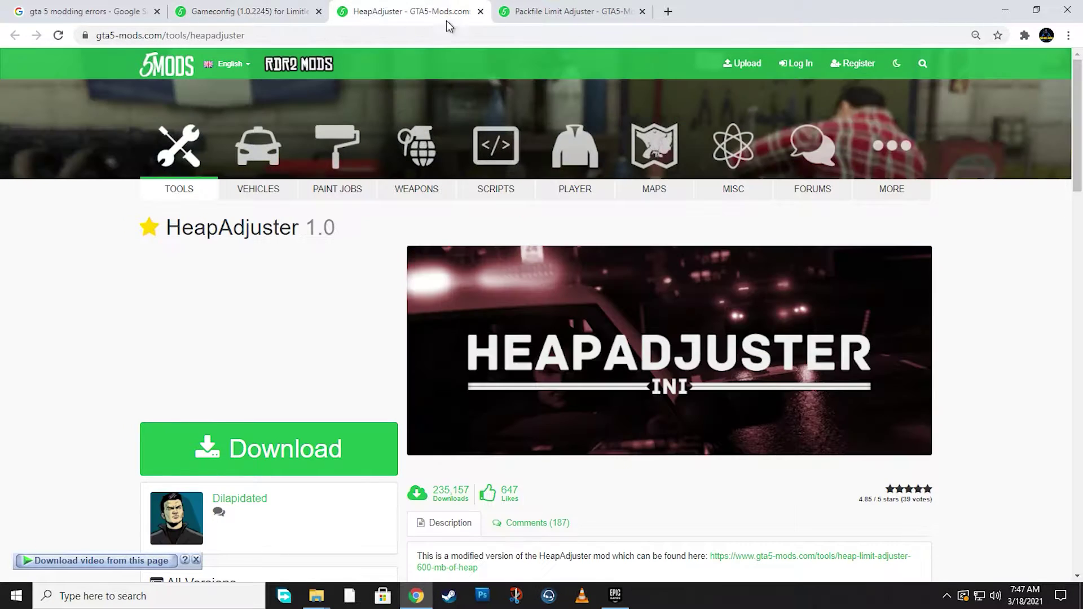
key(ctrl+Tab)
click(275, 7)
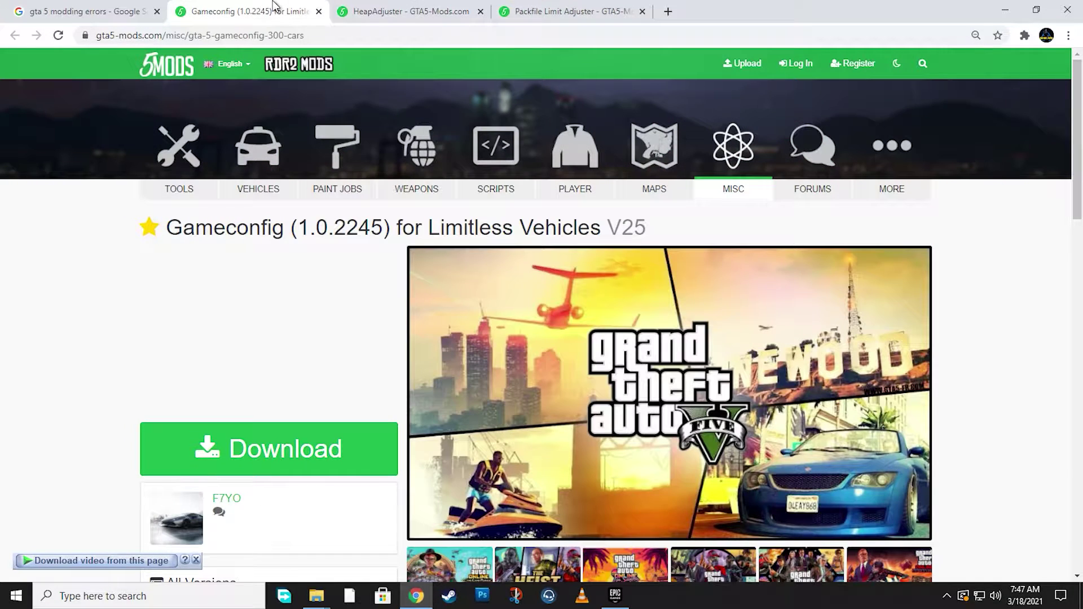
key(ctrl+Tab)
key(ctrl+Tab)
key(ctrl+shift+Tab)
key(ctrl+shift+Tab)
click(436, 12)
click(551, 13)
key(ctrl+shift+Tab)
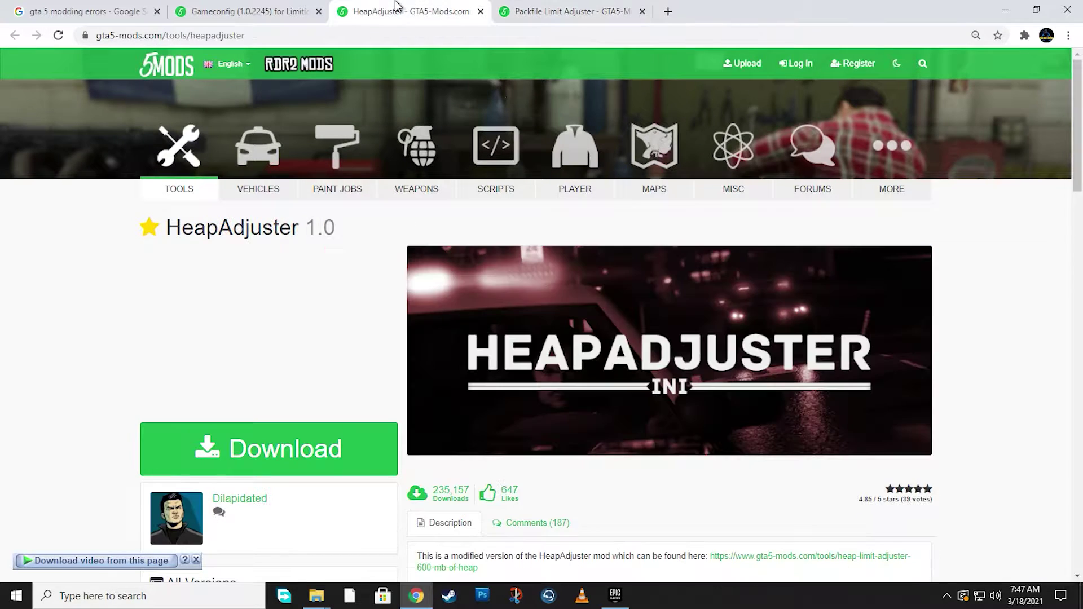
key(ctrl+shift+Tab)
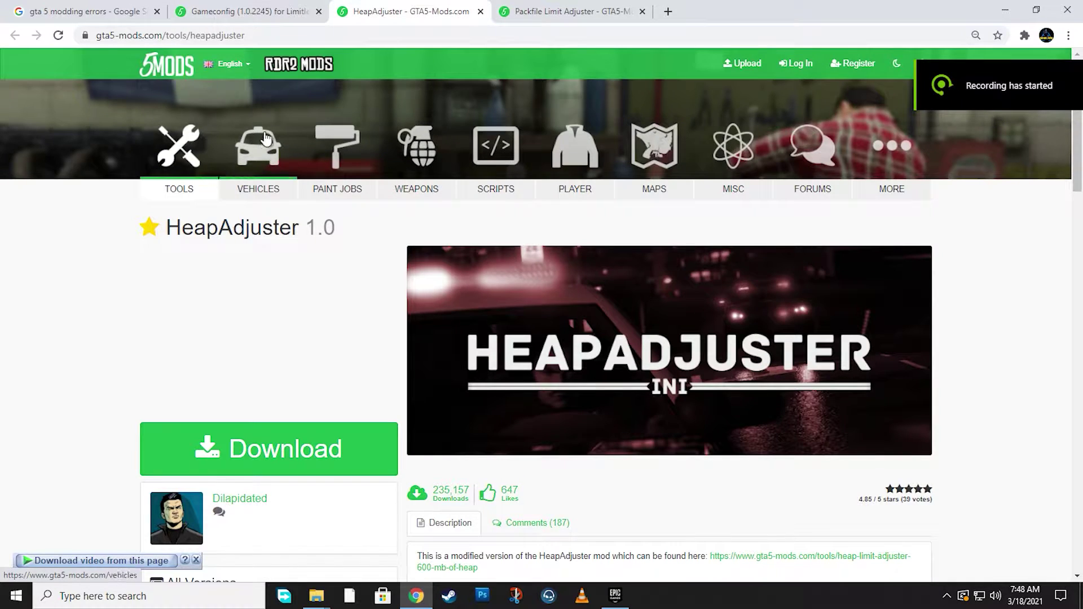
key(ctrl+shift+Tab)
key(ctrl+shift+Tab)
key(ctrl+shift+Tab)
key(ctrl+shift+Tab)
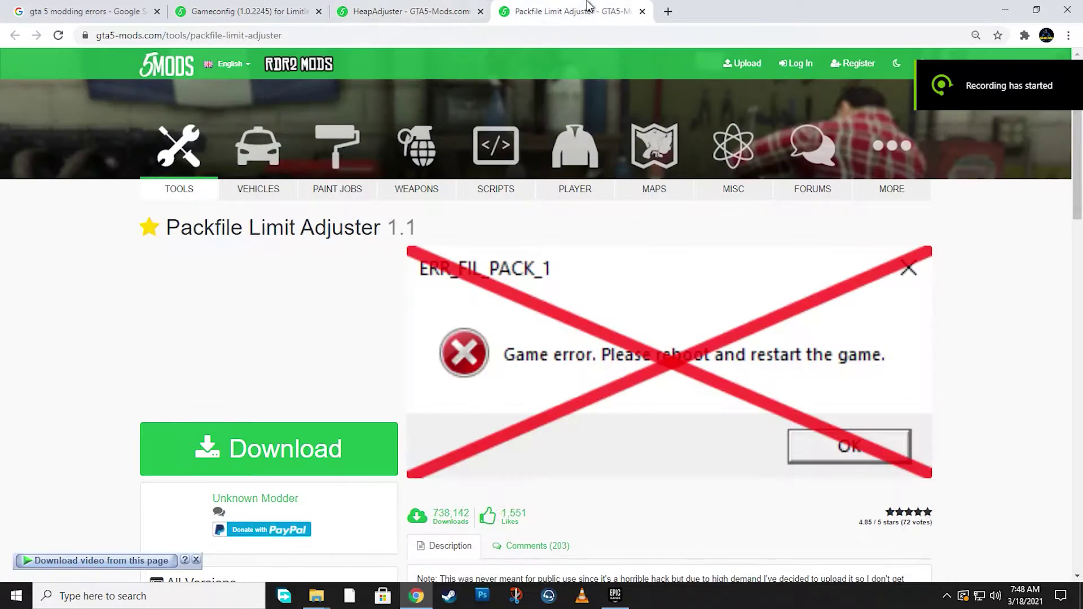
click(254, 8)
Step: Switch to File Explorer's New folder on drive E and inspect the GTAV Config v25, PackfileLimitAdjuster and HeapAdjuster-ini archives
mouse_move(317, 596)
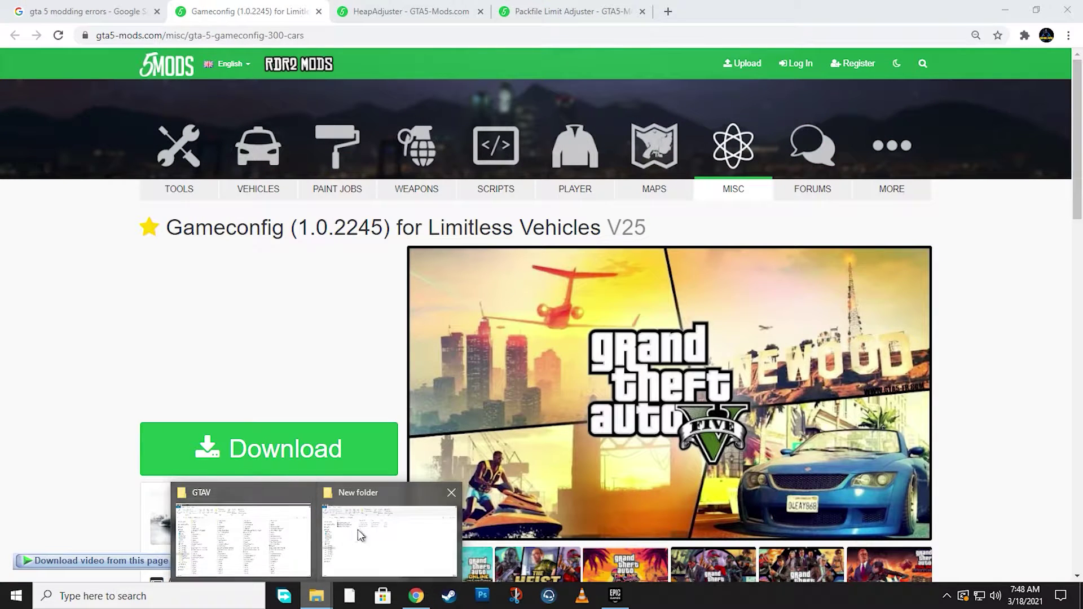
click(350, 533)
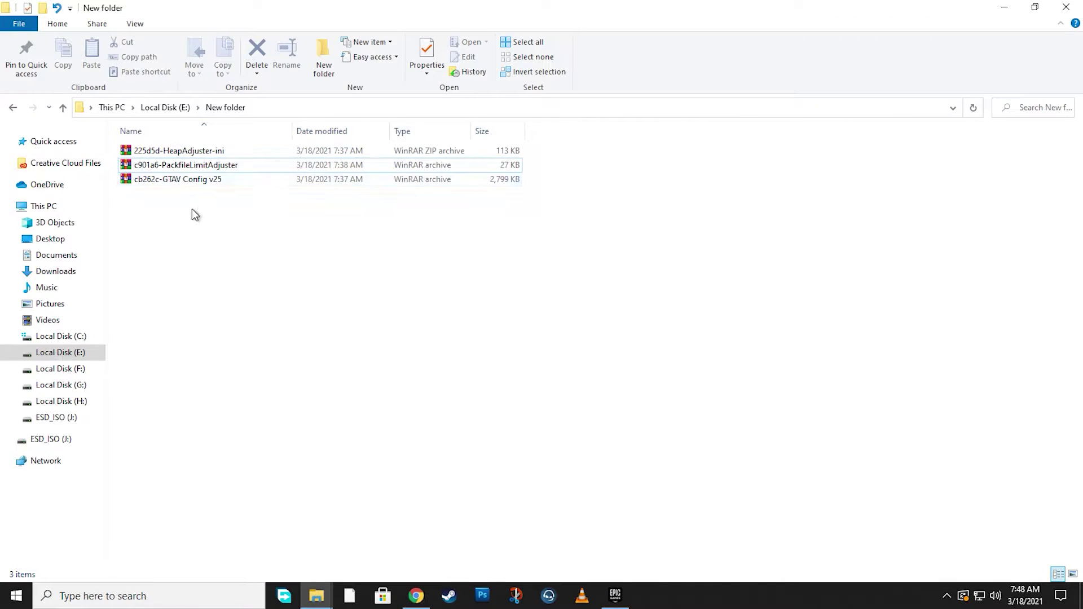
click(192, 177)
double_click(192, 177)
click(971, 106)
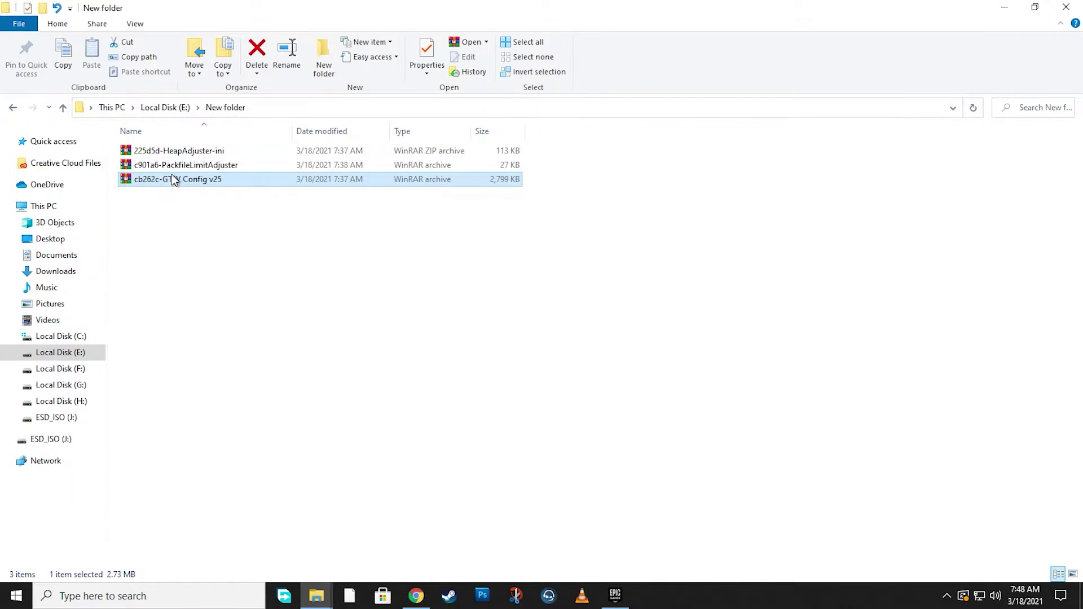
key(Up)
key(Return)
key(Escape)
key(Up)
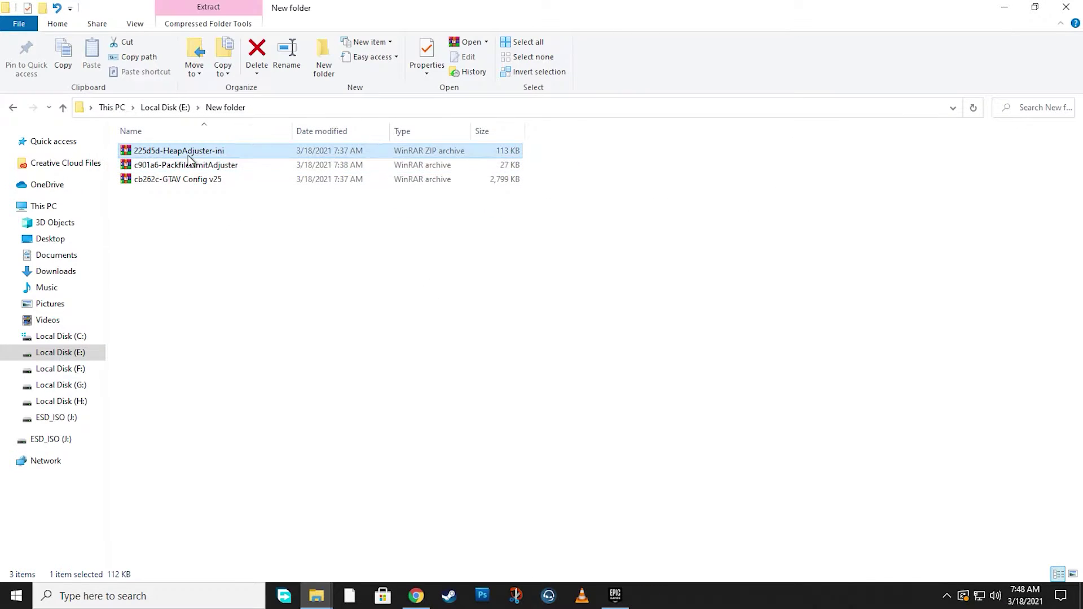
key(Return)
click(976, 107)
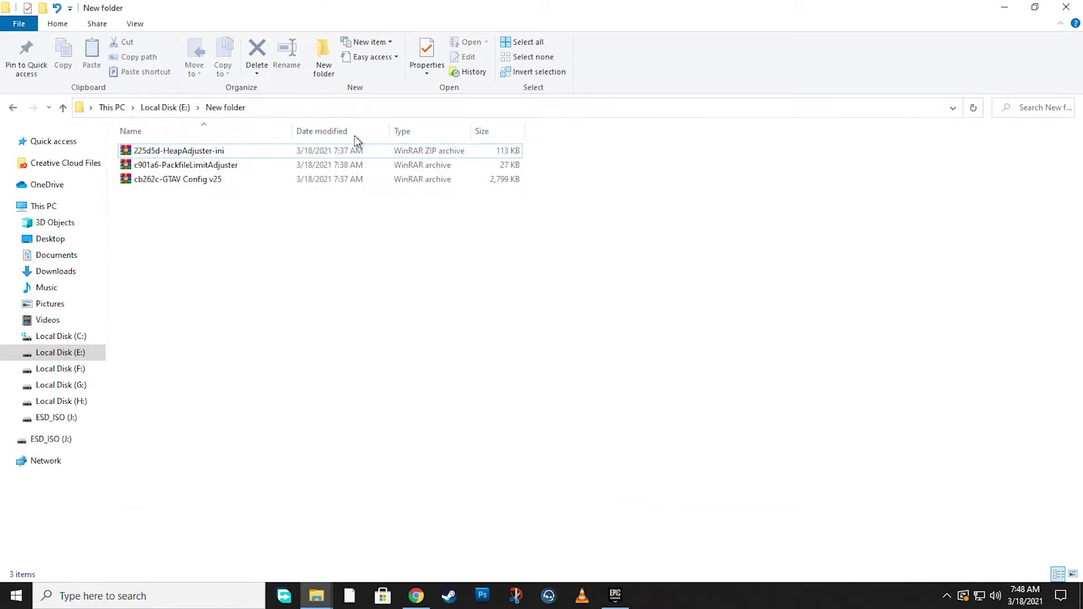
Step: Open the cb262c-GTAV Config v25 archive, view the traffic folders inside Gta Config v25 for v 1.0.2245.0, and return to the archive root
double_click(221, 180)
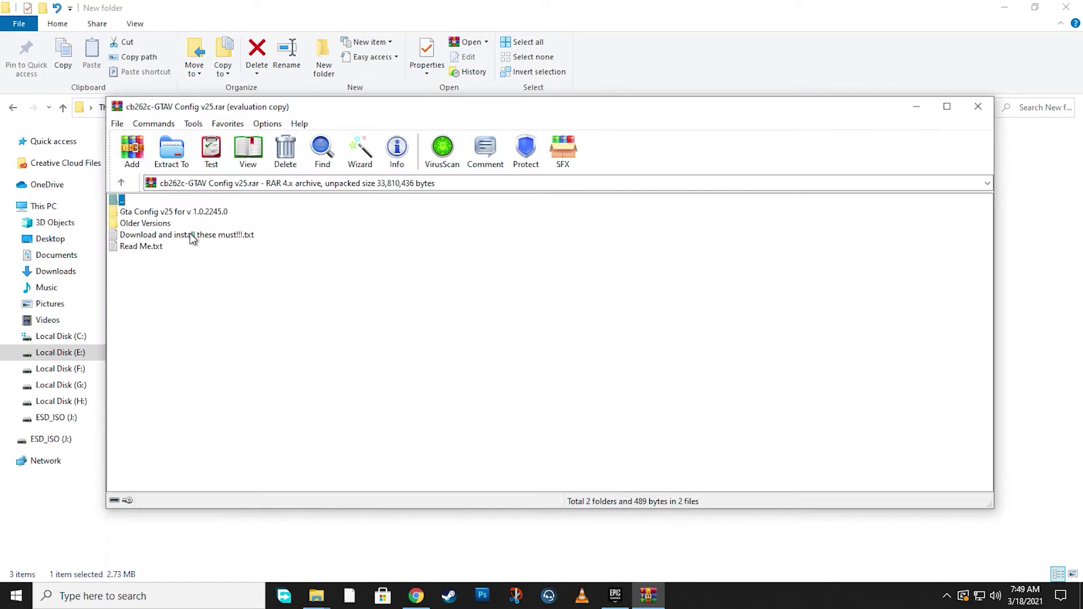
click(652, 252)
double_click(181, 217)
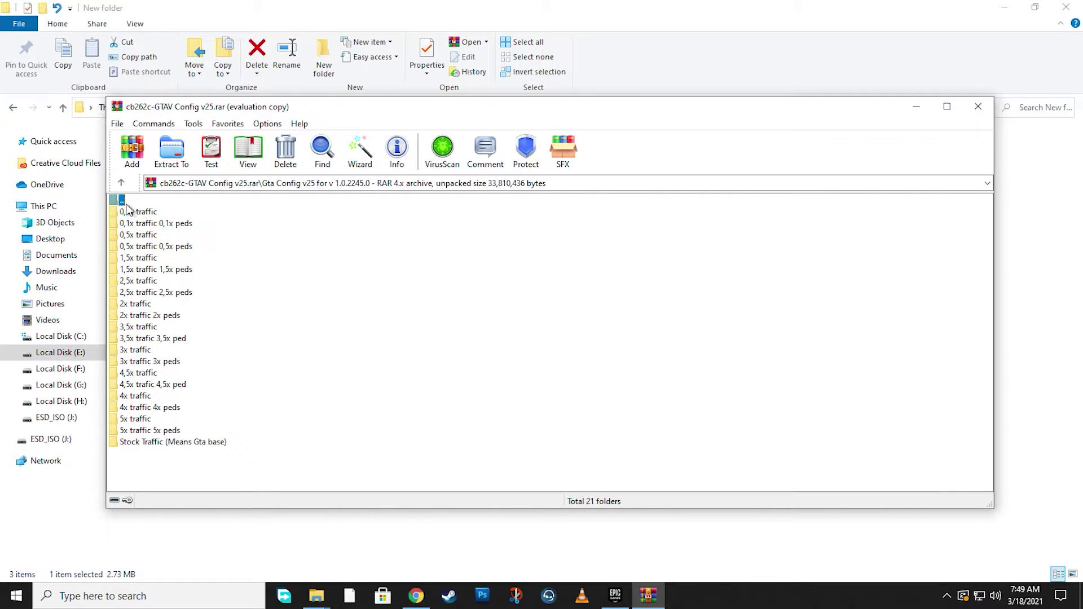
double_click(121, 202)
Step: Switch to the GTAV game folder and check the product version in the GTA5 application's detailed properties
mouse_move(316, 596)
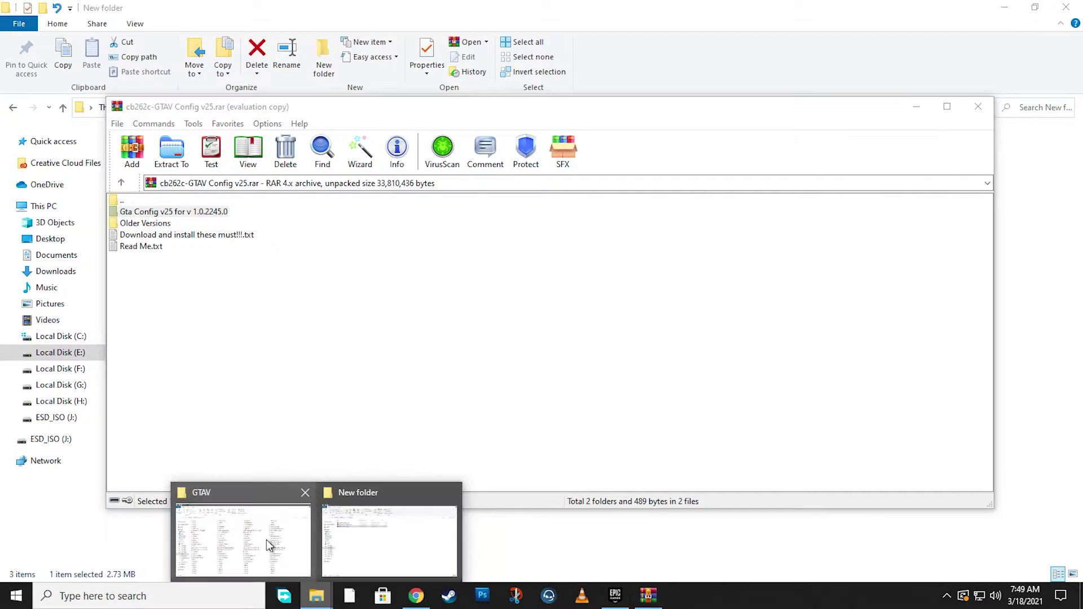
click(266, 542)
click(151, 227)
right_click(153, 229)
click(203, 554)
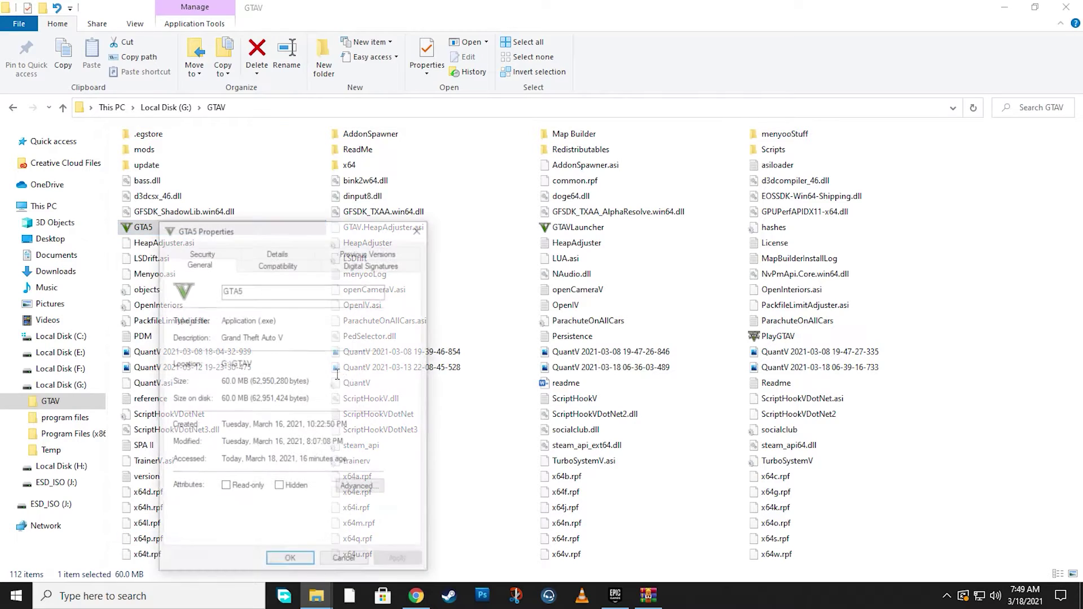
click(280, 252)
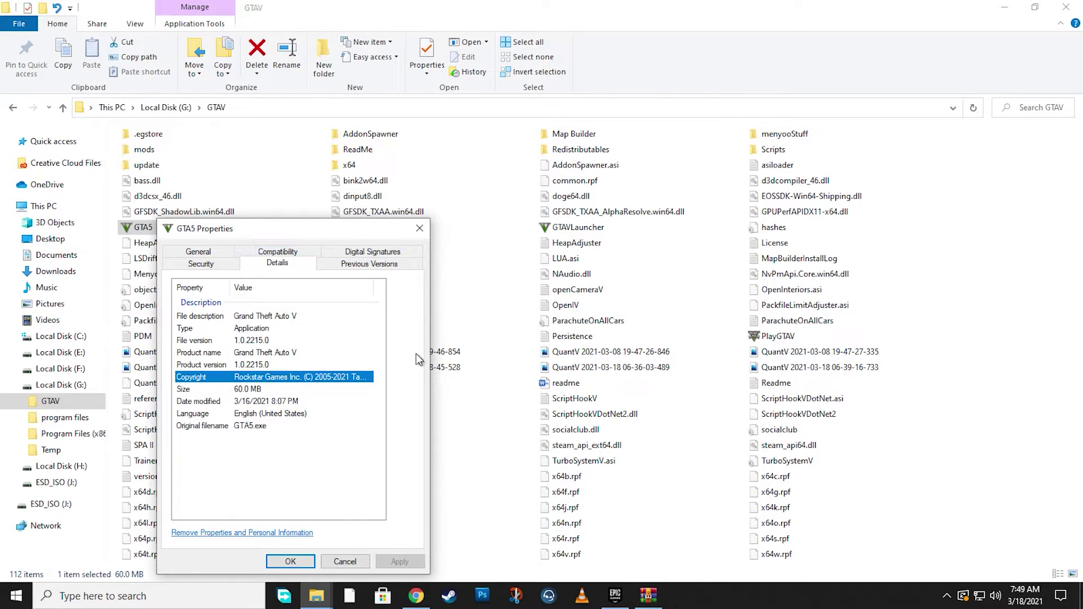
click(266, 365)
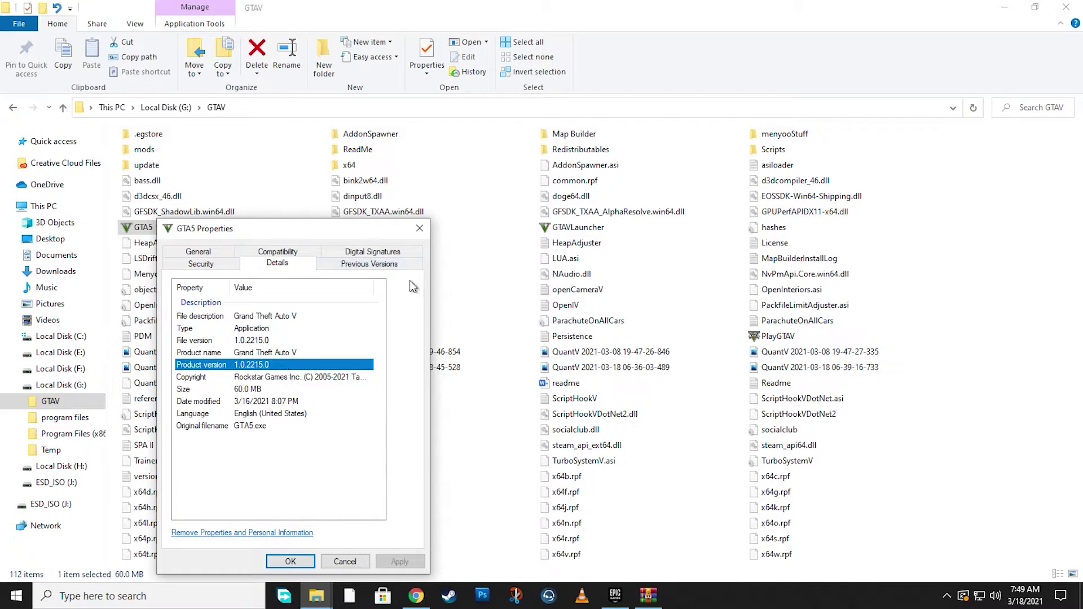
mouse_move(648, 595)
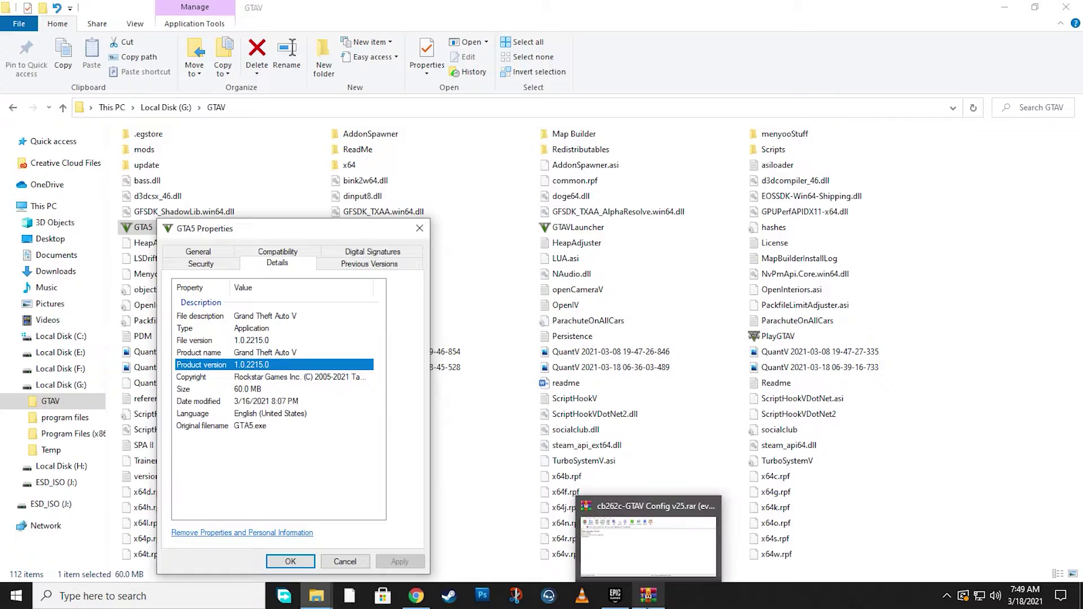
mouse_move(657, 556)
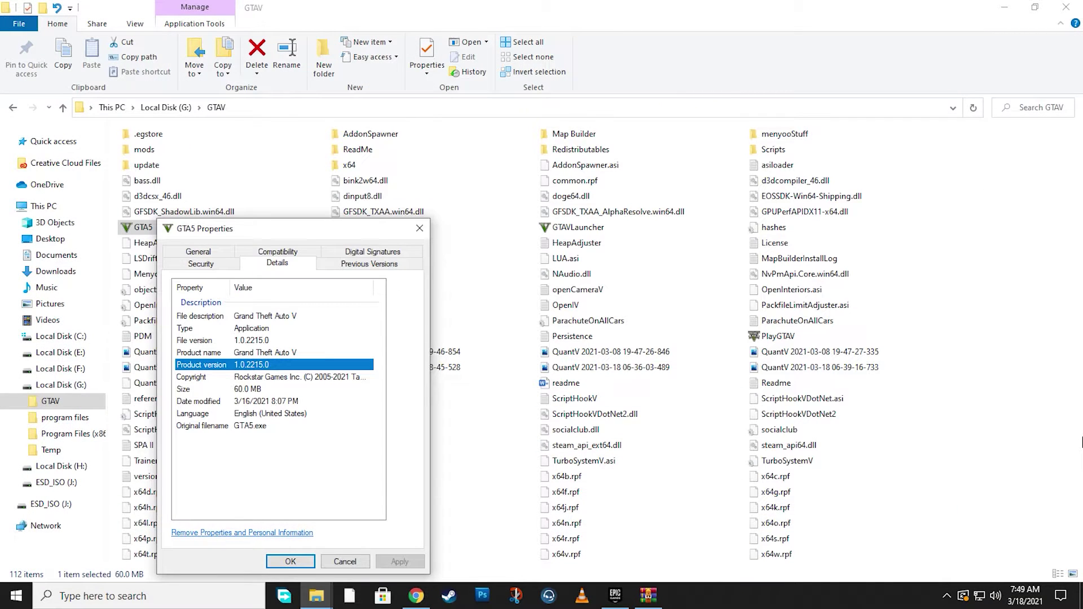
click(293, 488)
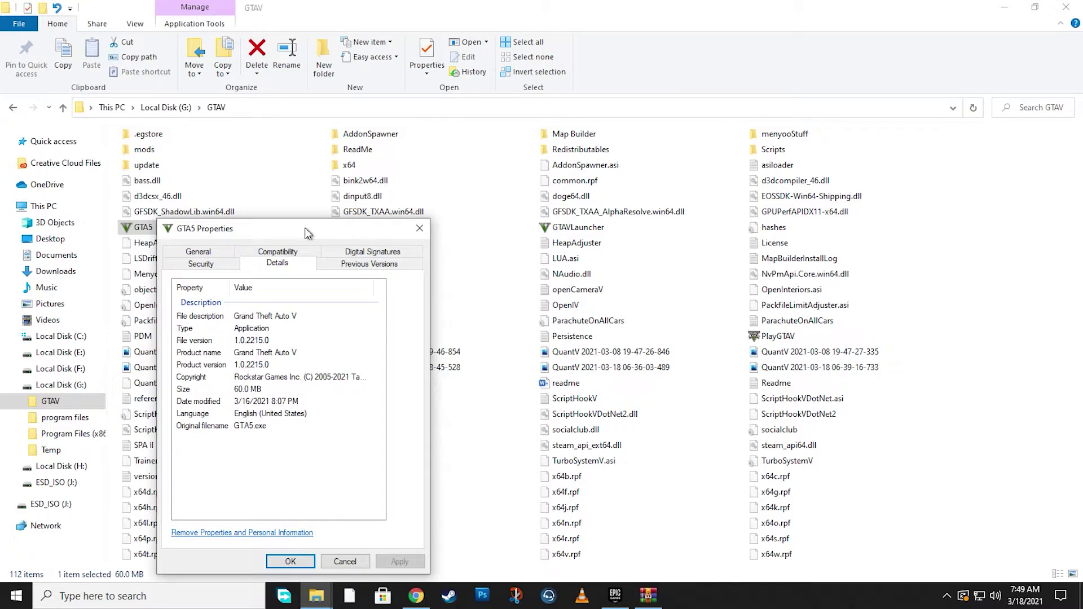
Step: Arrange the GTA5 properties dialog and the GTAV Config v25 archive window side by side to compare versions
drag(305, 228, 382, 162)
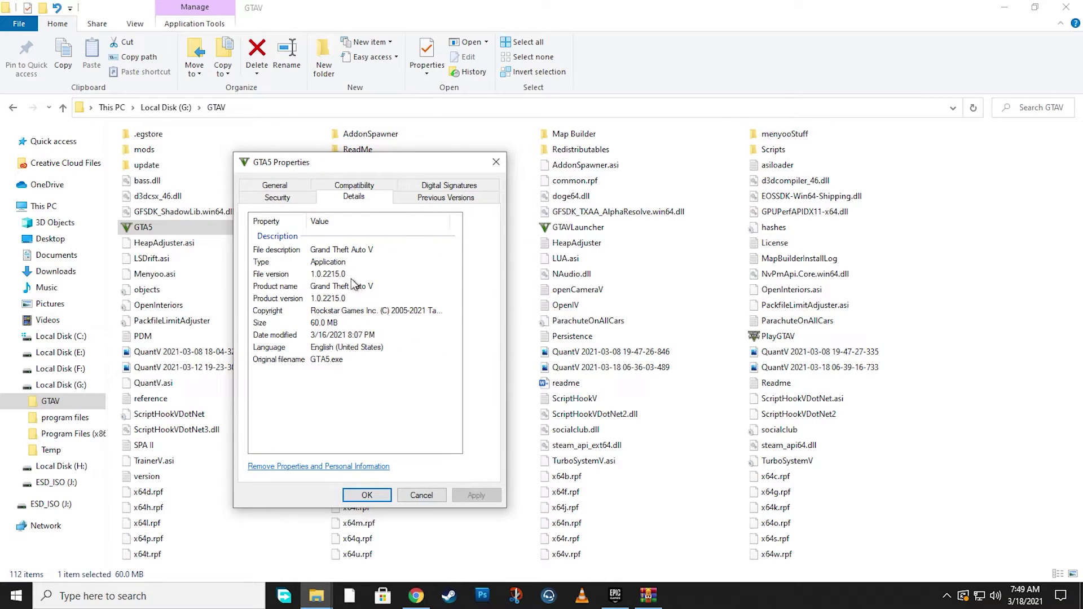
mouse_move(649, 596)
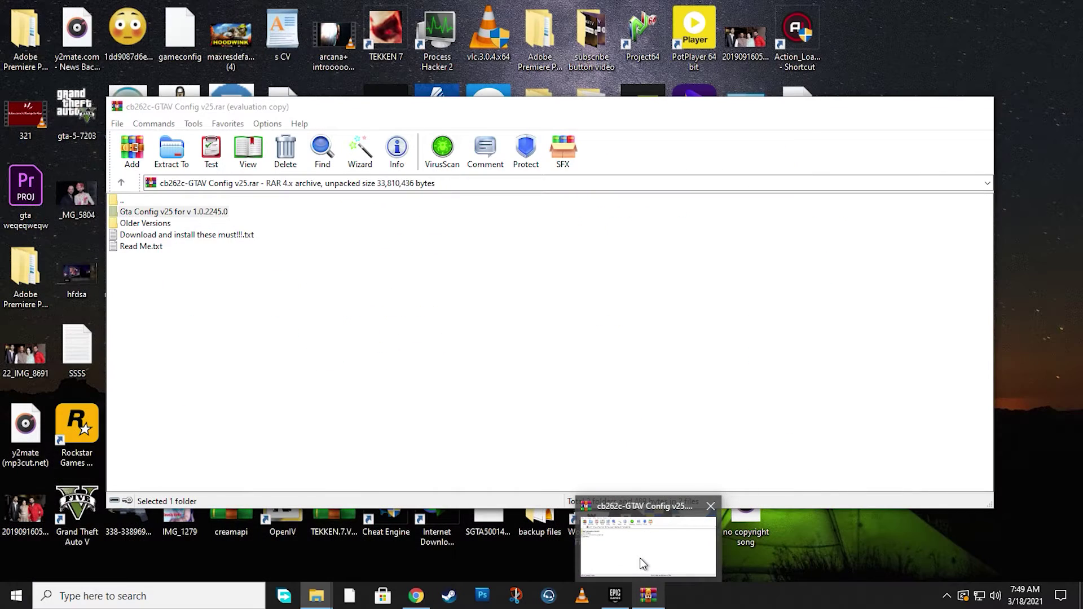
click(643, 563)
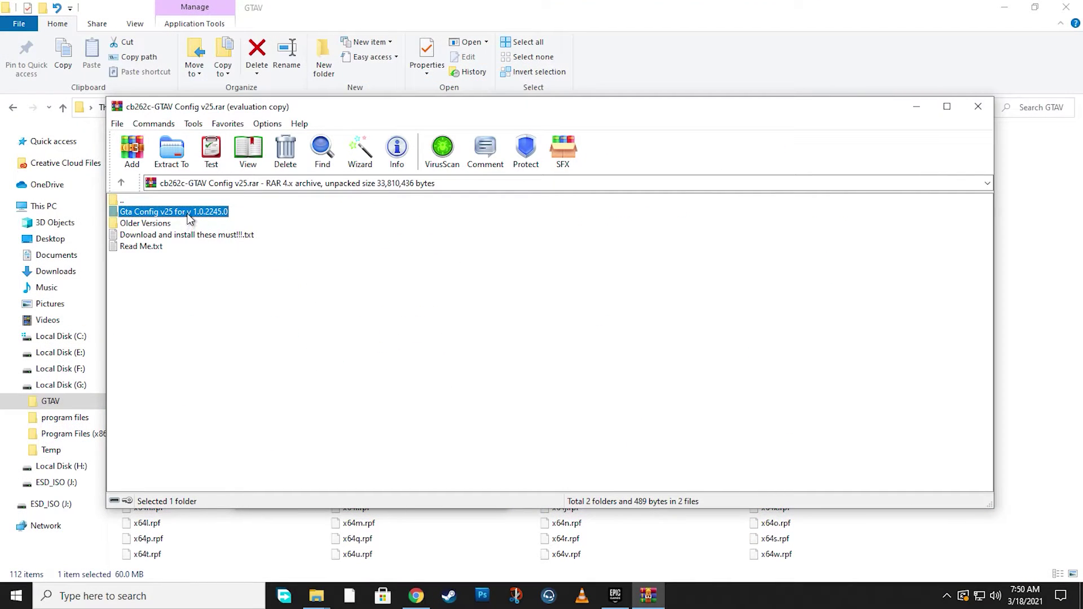
drag(337, 108, 712, 111)
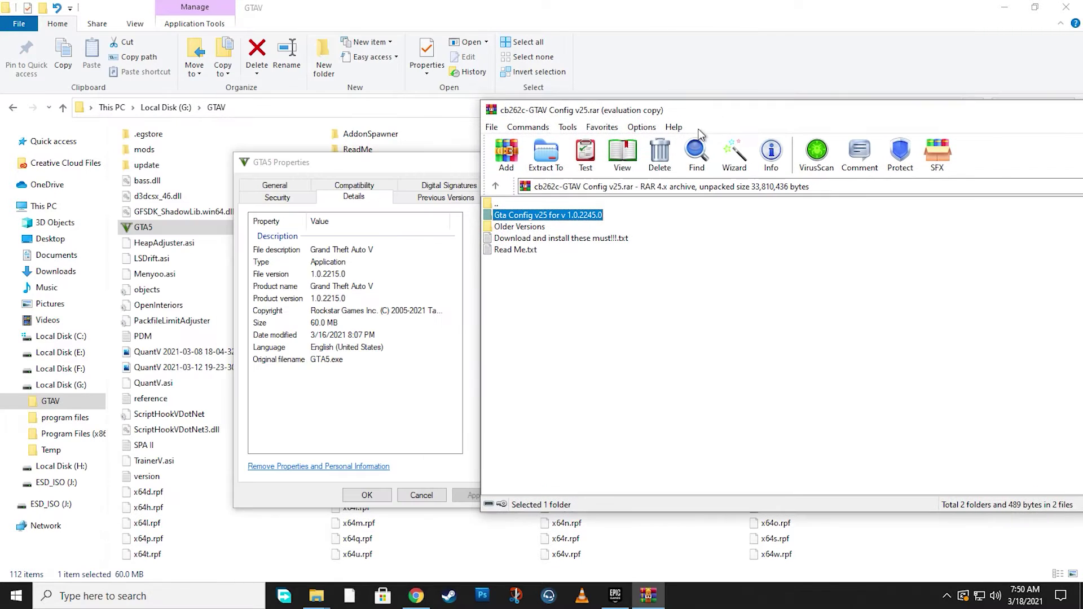
Step: Open the archive's Older Versions folder and select Gta Config v24 for v 1.0.2215.0
double_click(522, 226)
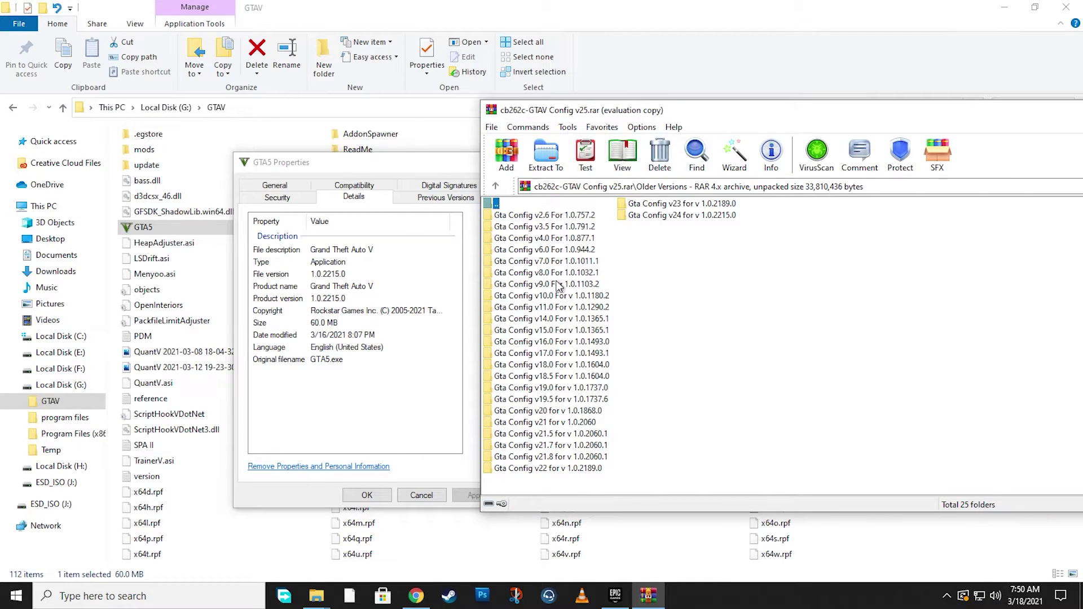
click(688, 205)
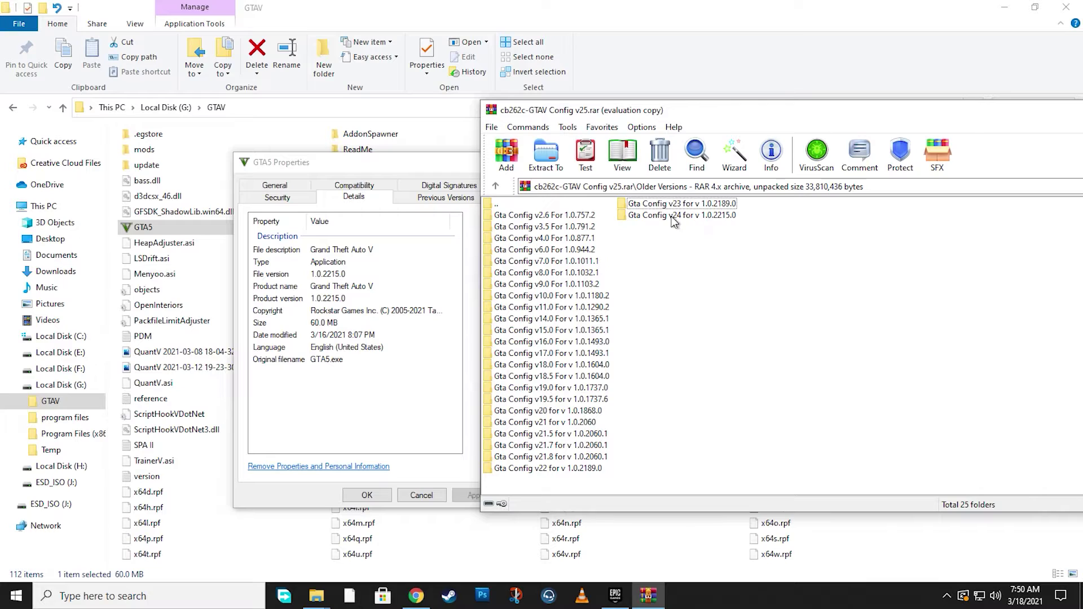
click(674, 216)
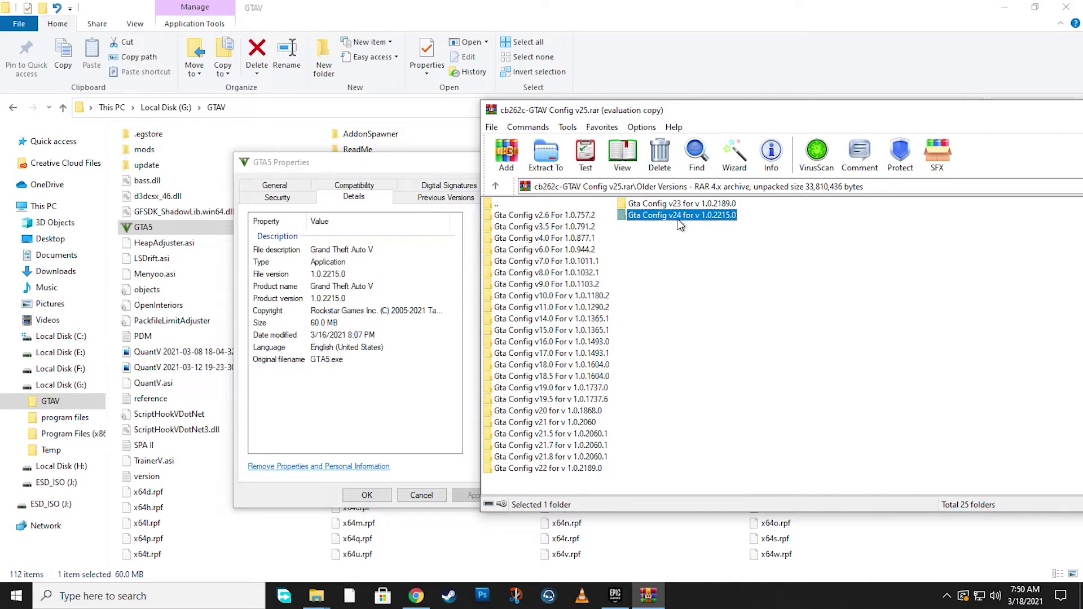
Step: Open Stock Traffic (Means Gta base) inside Gta Config v24 for v 1.0.2215.0, and close the GTA5 properties dialog
double_click(679, 217)
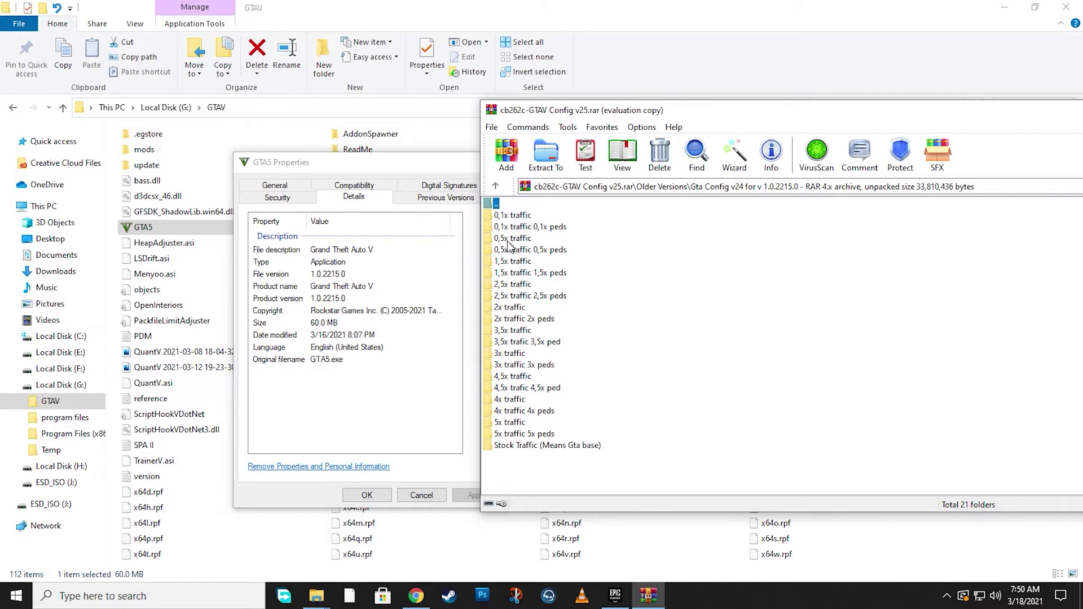
click(522, 449)
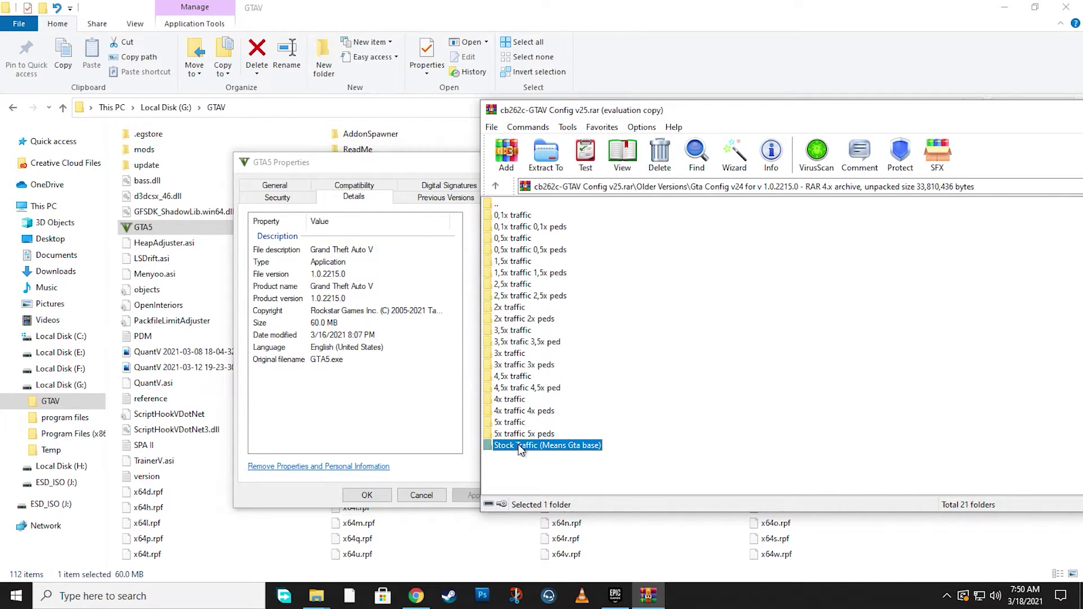
double_click(570, 448)
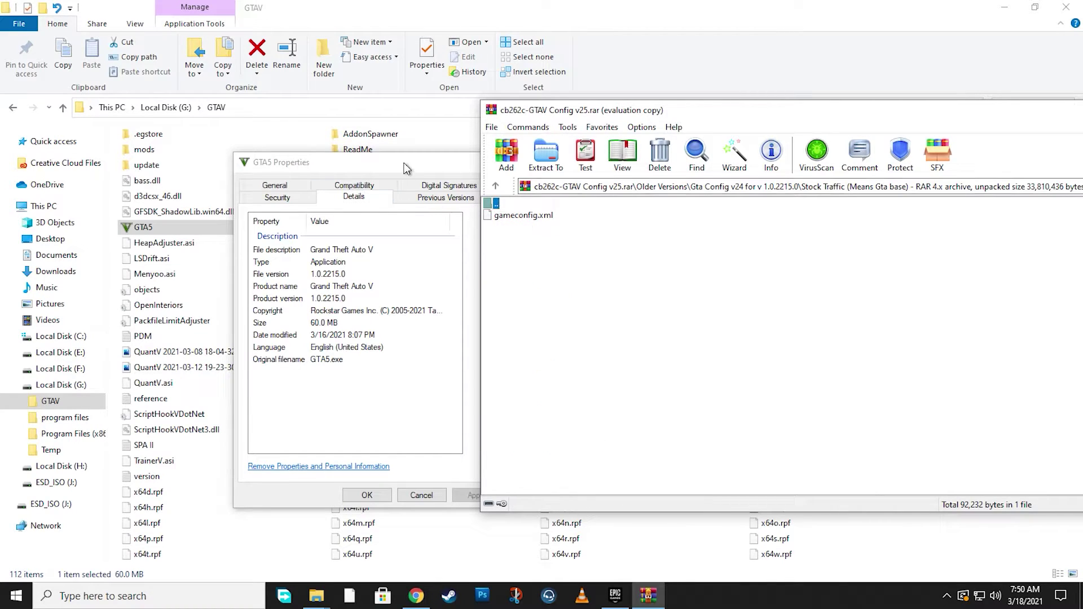
drag(404, 167, 360, 168)
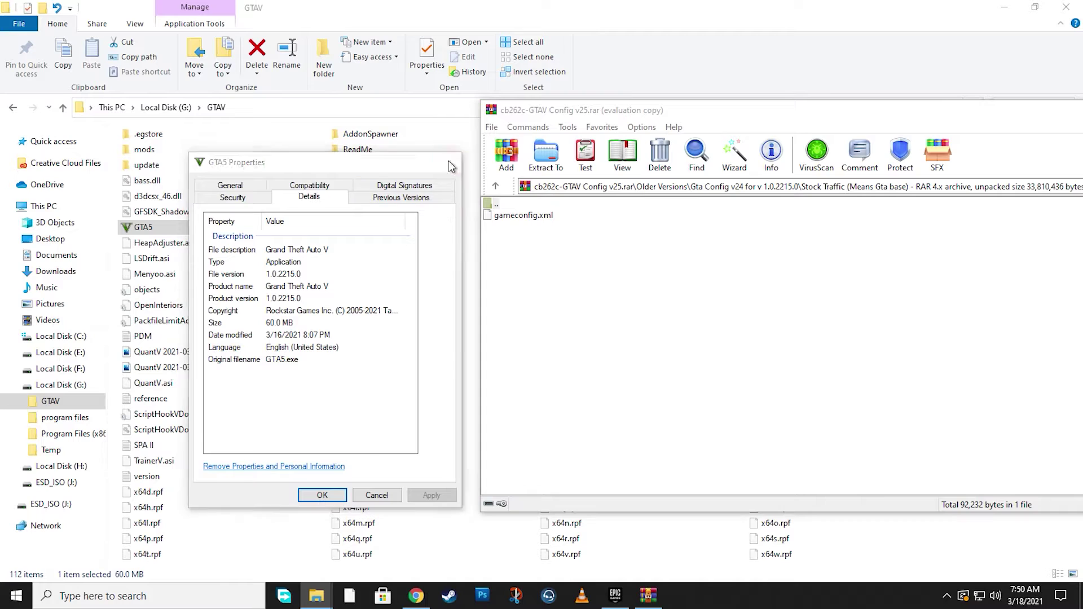
click(451, 162)
Step: Launch OpenIV and load Grand Theft Auto V for Windows
click(209, 586)
text(openiv)
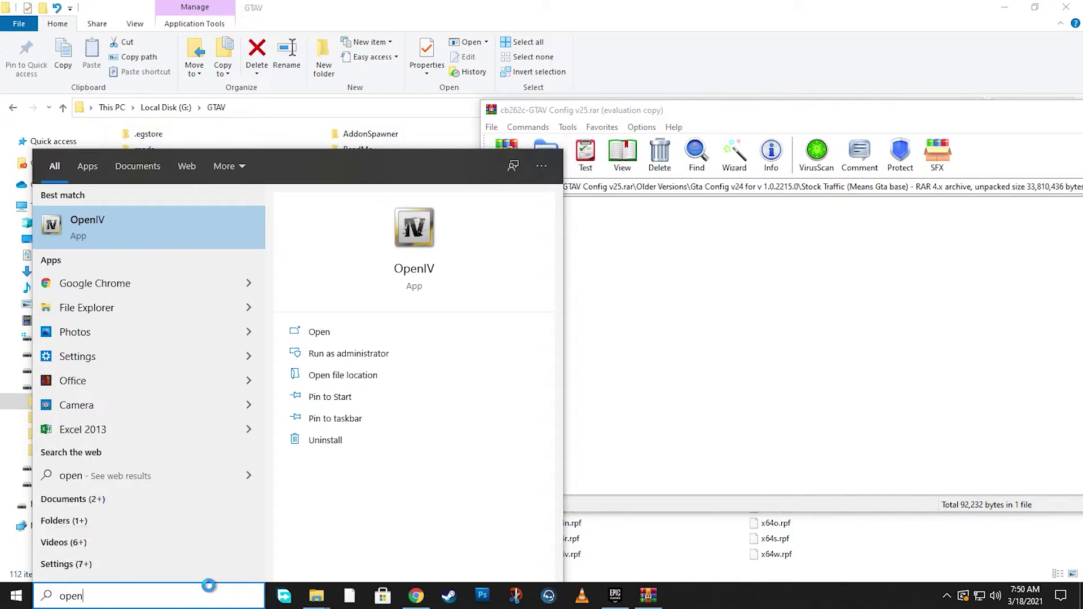
key(Return)
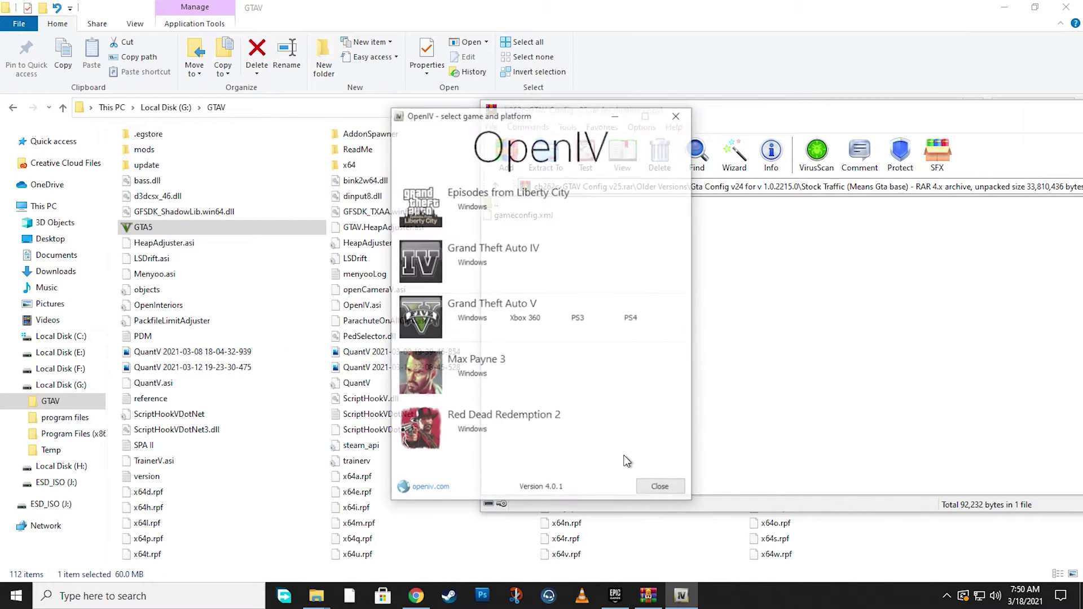
drag(467, 114, 264, 114)
click(269, 316)
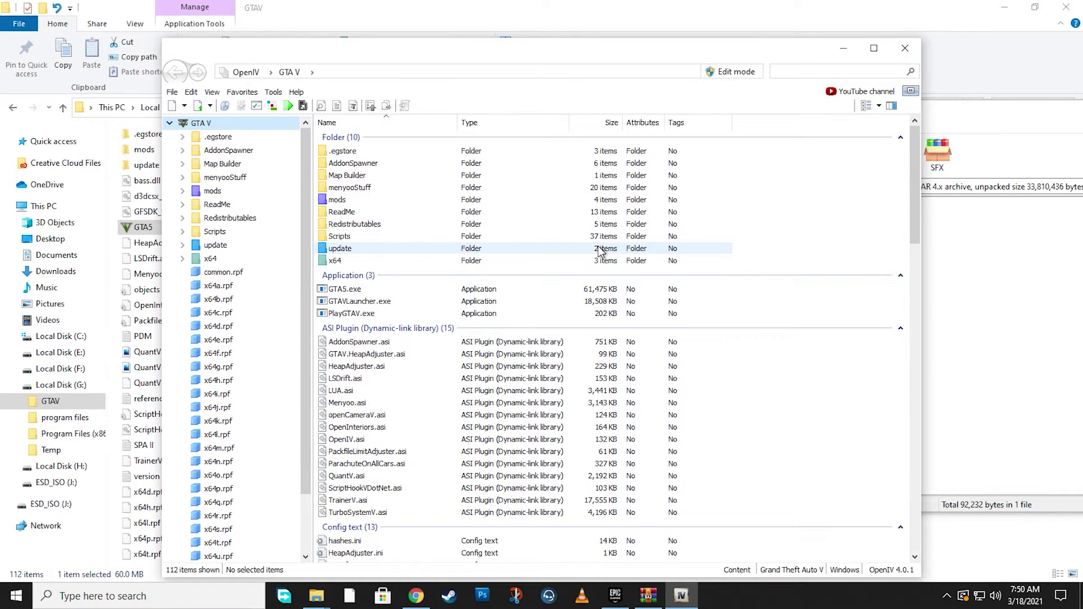
Step: Enable edit mode in OpenIV and place its window beside the GTAV Config v25 archive window
drag(627, 47, 391, 30)
click(500, 55)
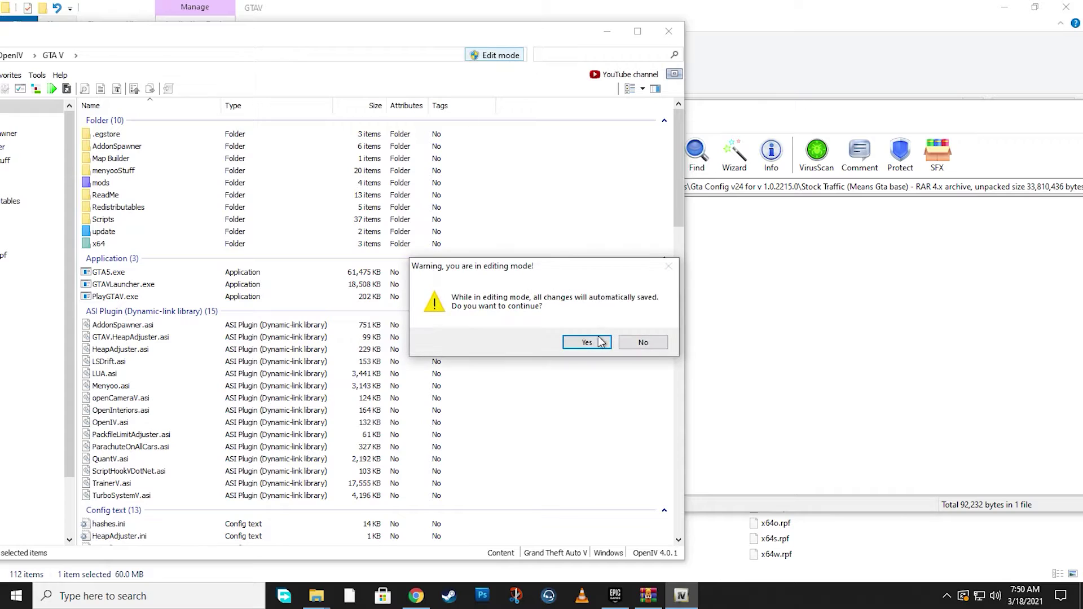
click(587, 342)
click(699, 334)
drag(677, 112, 772, 106)
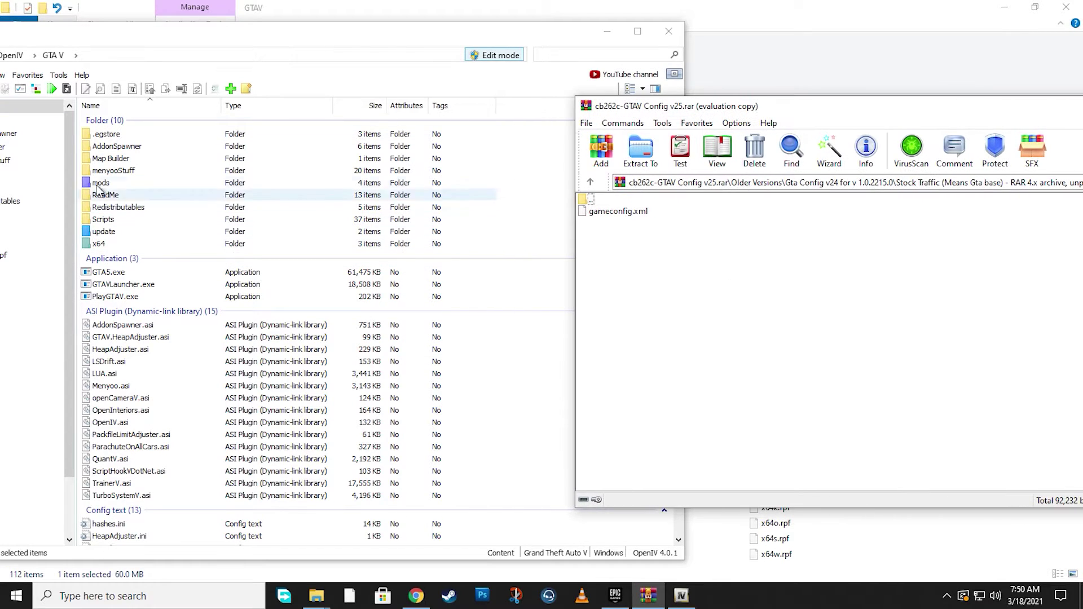
Step: Copy gameconfig.xml from the Config v25 archive into mods > update > update.rpf > common > data in OpenIV
double_click(101, 184)
double_click(120, 135)
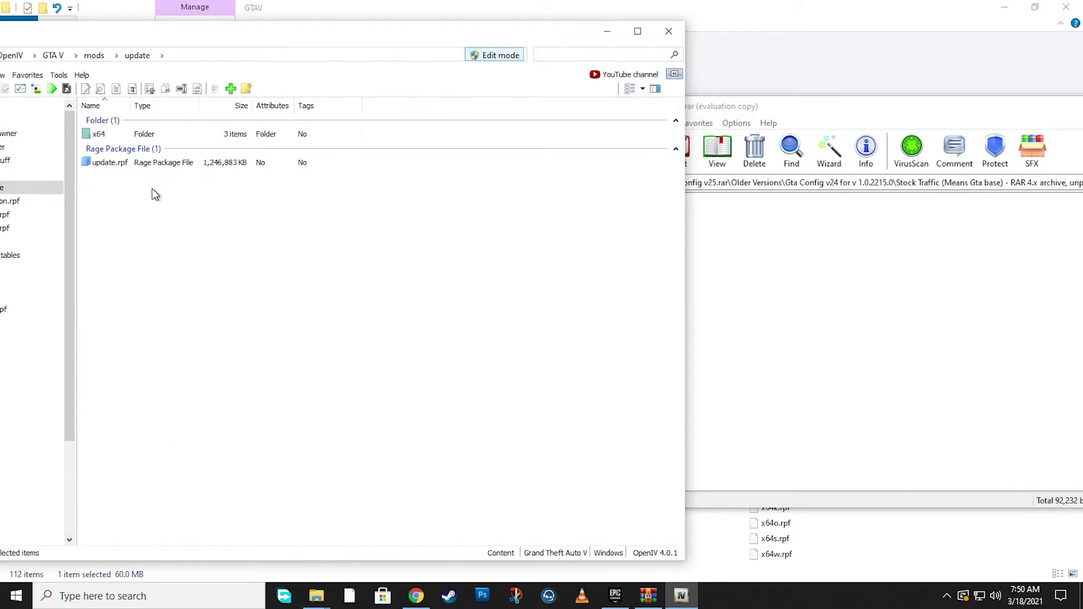
double_click(141, 164)
click(117, 135)
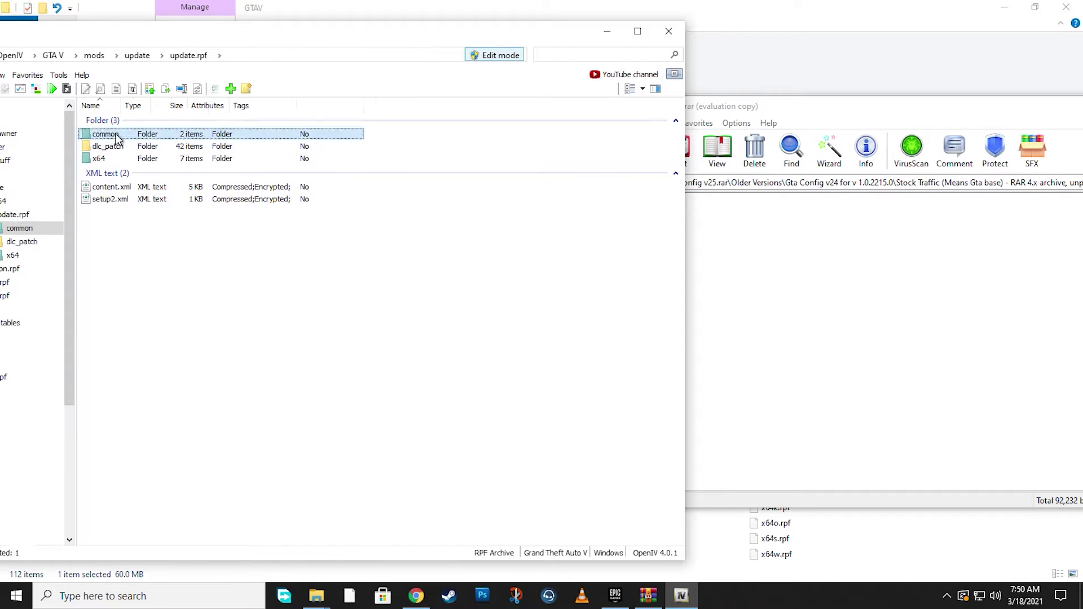
double_click(117, 136)
double_click(124, 135)
click(744, 357)
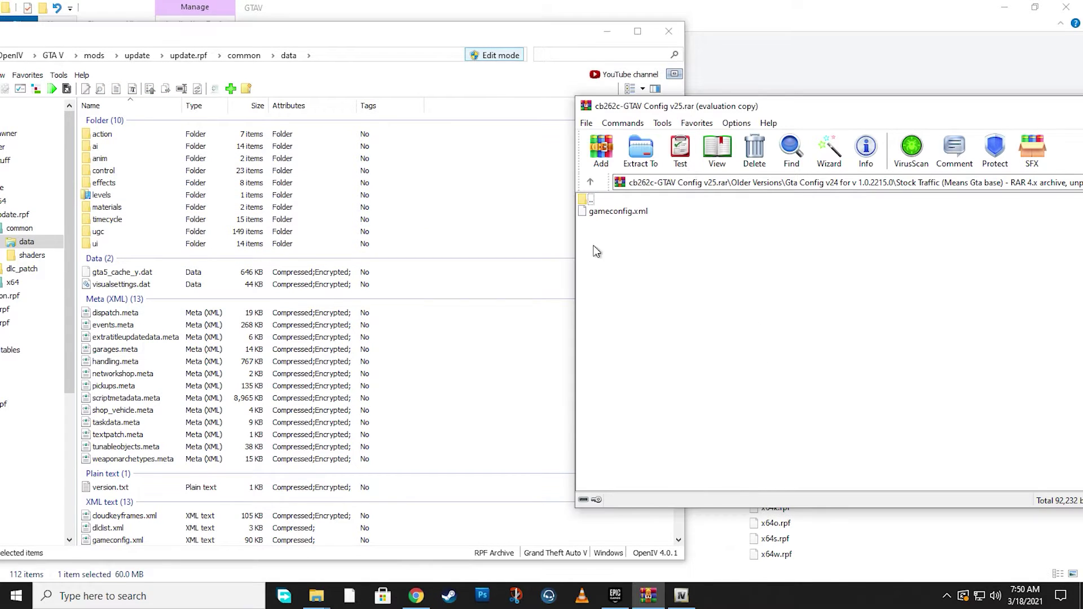
drag(598, 212, 333, 442)
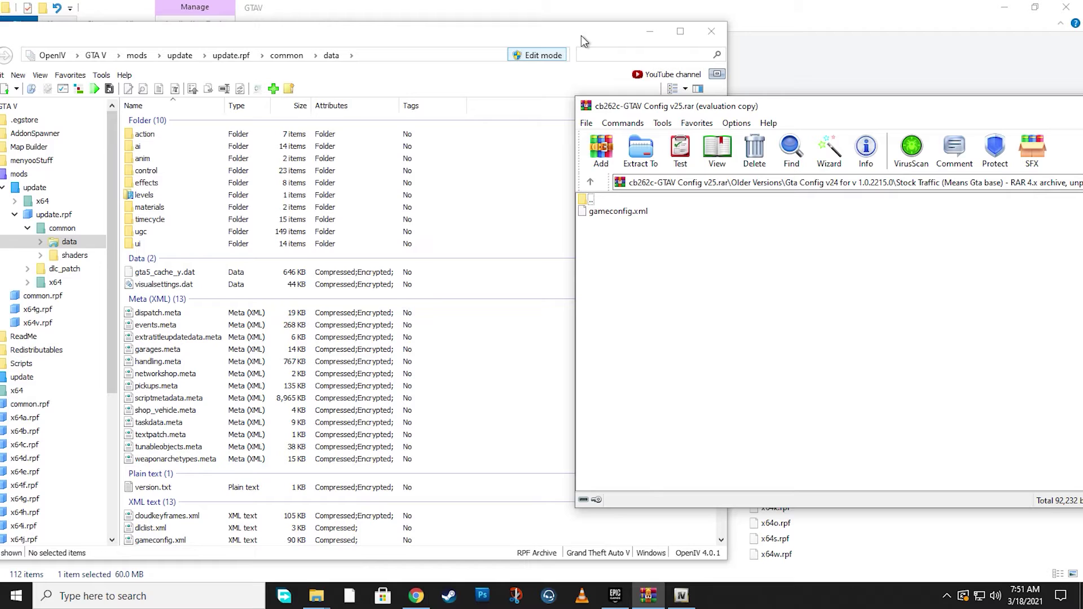
Step: Turn off OpenIV's edit mode, then close both OpenIV and the GTAV Config v25 archive
click(526, 56)
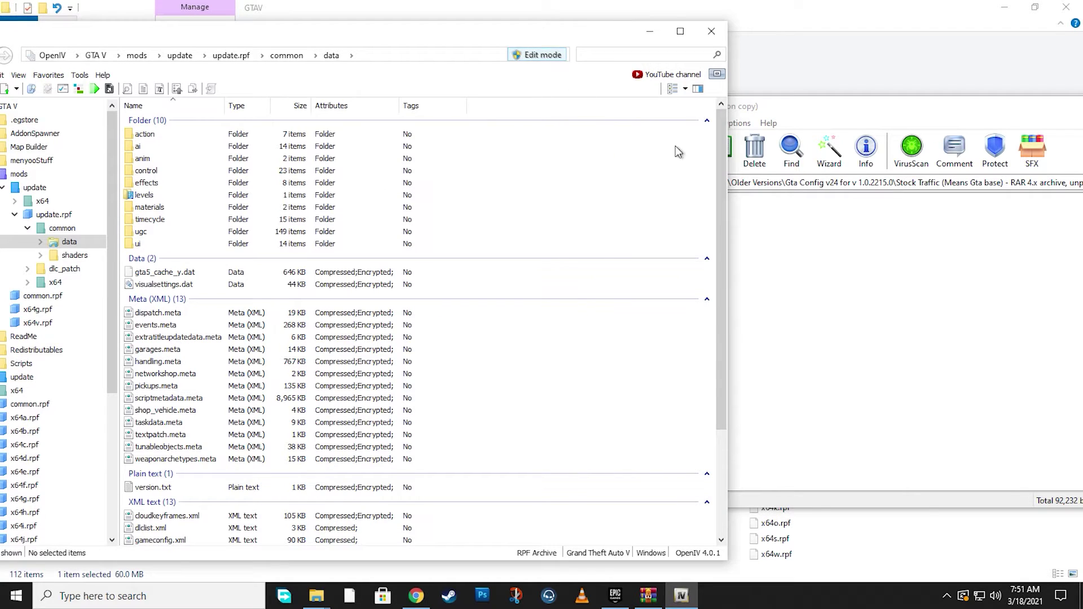
click(711, 31)
drag(865, 110, 544, 113)
drag(975, 121, 856, 119)
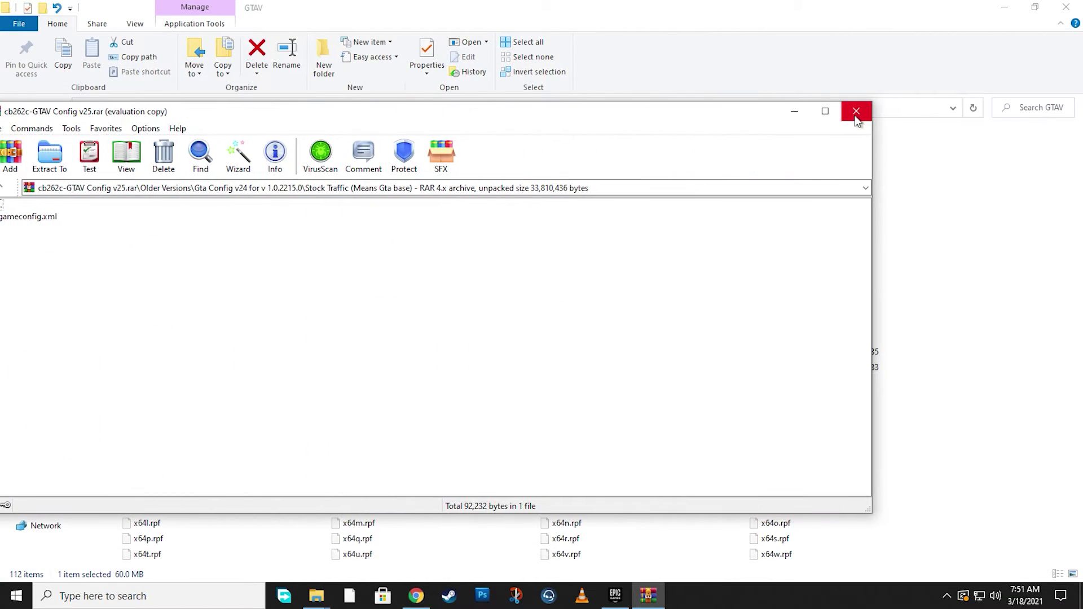
click(856, 111)
Step: Open the 225d5d-HeapAdjuster-ini archive from New folder on drive E and dismiss the WinRAR license reminder
mouse_move(317, 592)
click(384, 527)
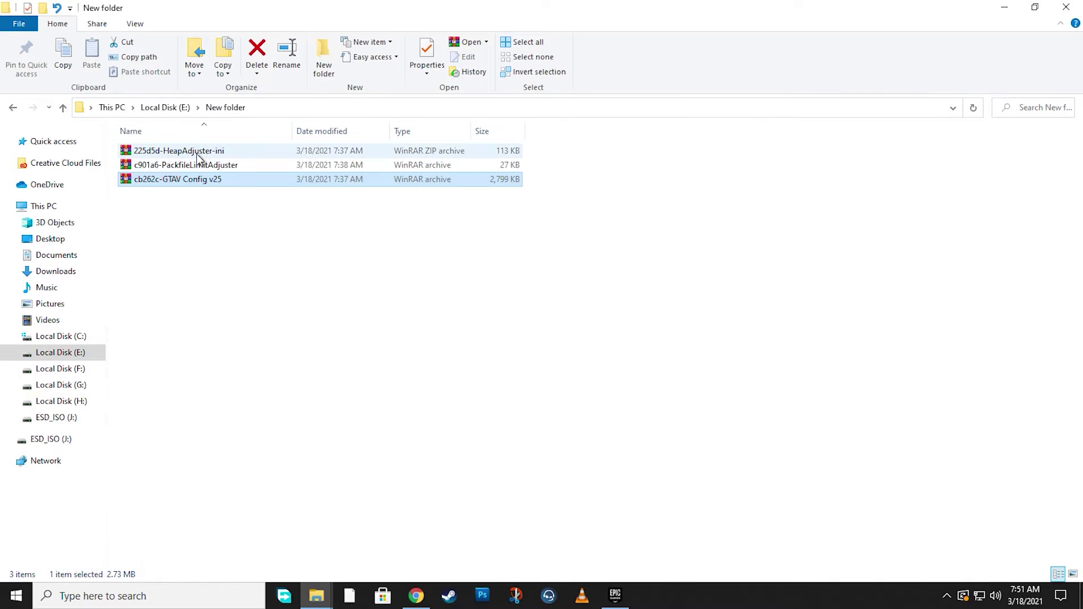
double_click(206, 151)
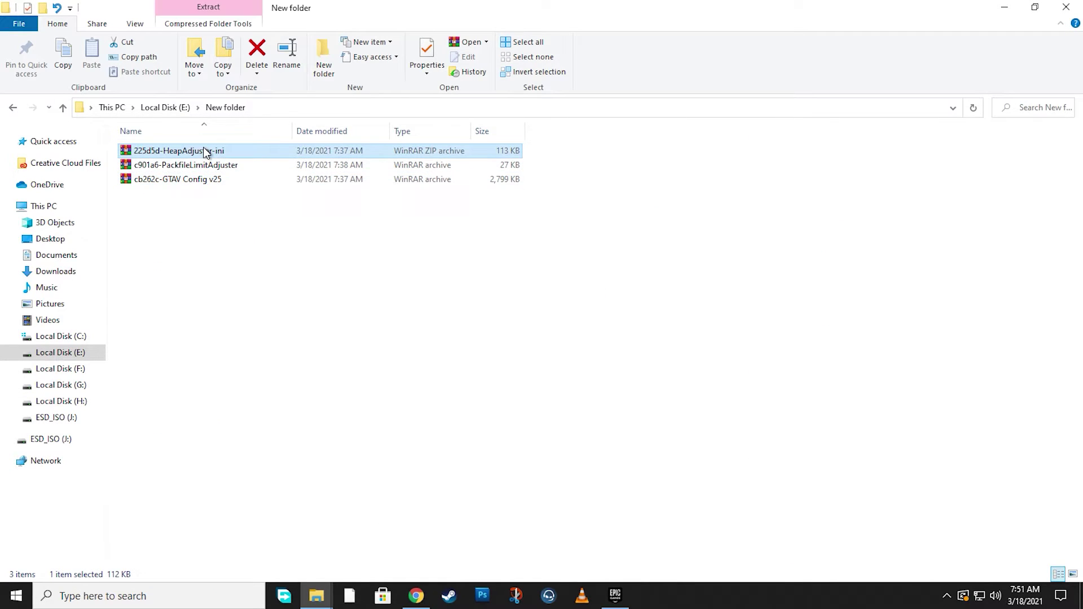
drag(202, 111, 472, 110)
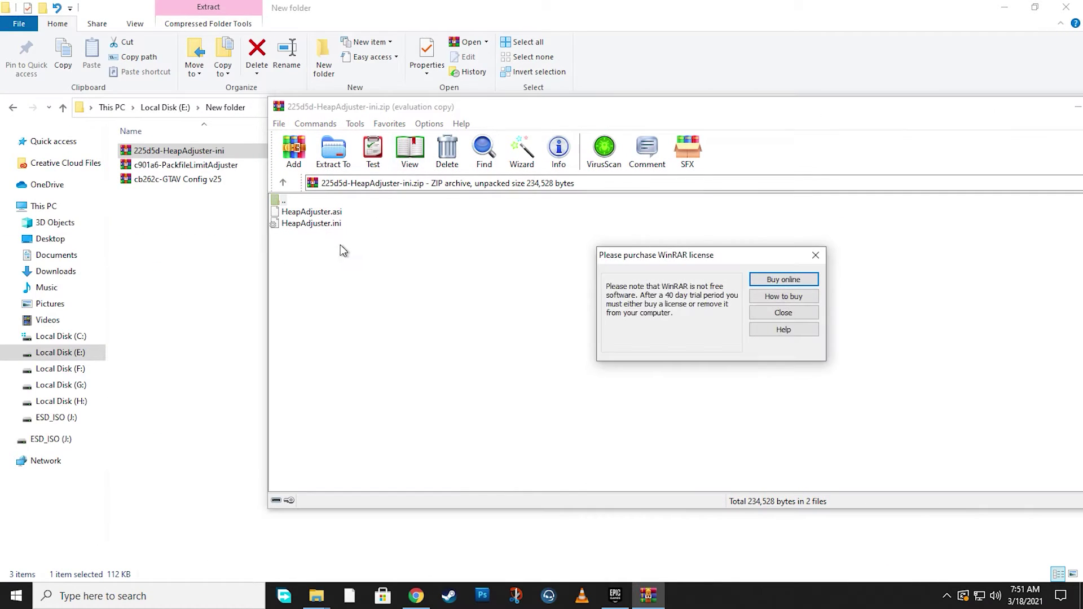
click(818, 254)
Step: Bring up the GTAV game folder behind the archive, select HeapAdjuster.asi and HeapAdjuster.ini, and close the archive
click(337, 223)
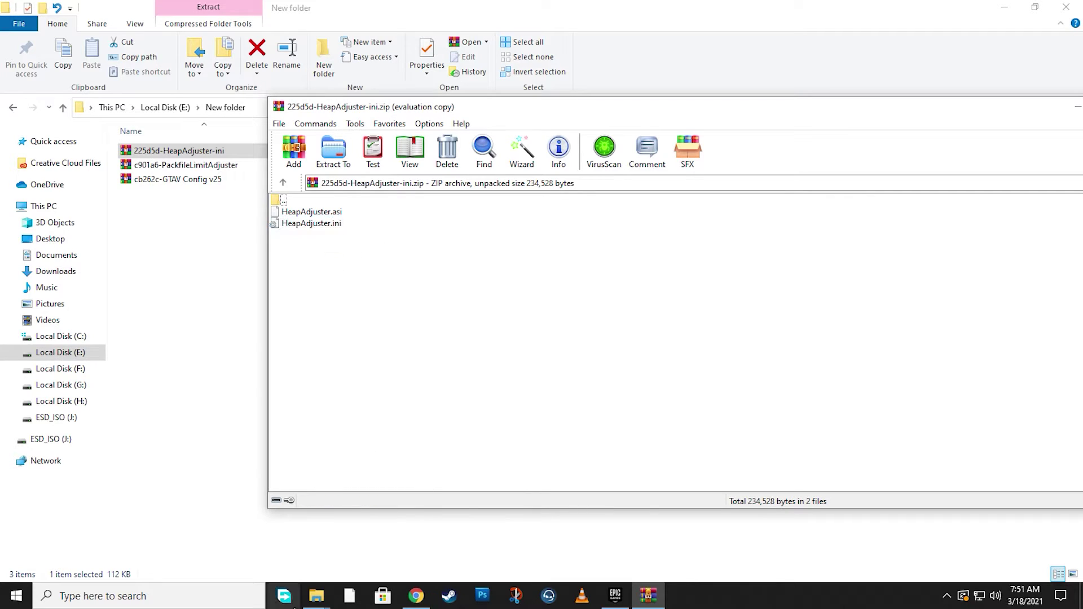
click(317, 596)
click(252, 552)
click(648, 595)
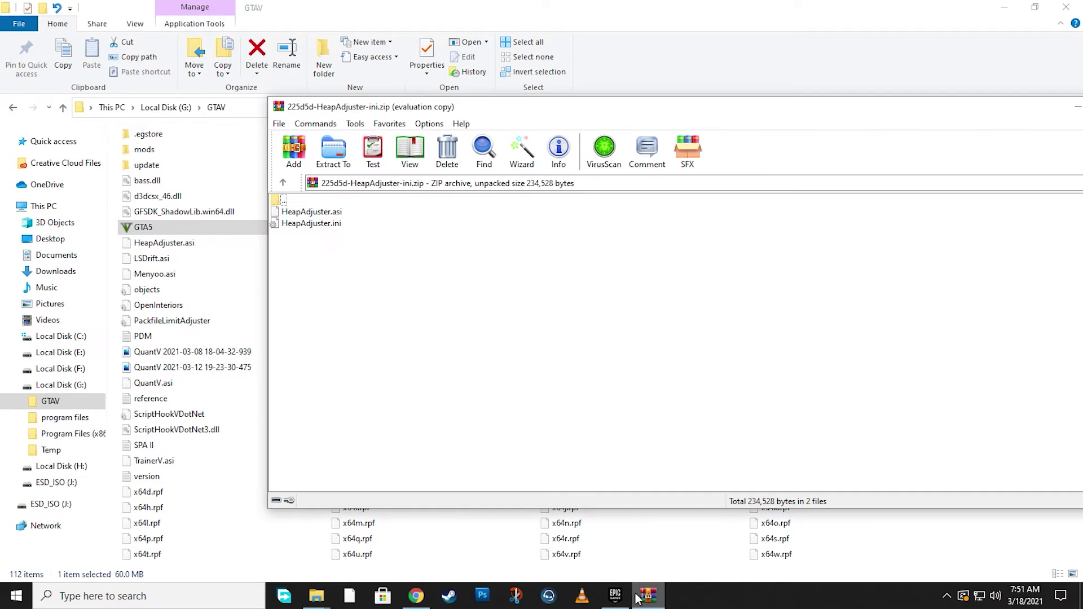
drag(335, 271, 415, 308)
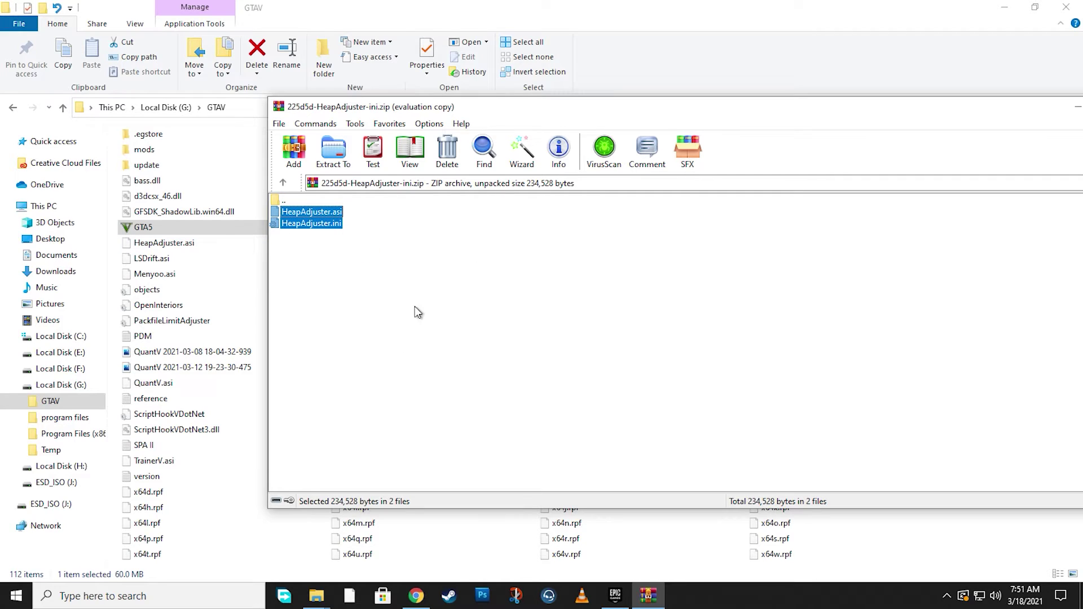
drag(676, 107, 508, 107)
click(981, 108)
Step: Open the c901a6-PackfileLimitAdjuster archive and select PackfileLimitAdjuster.asi, PackfileLimitAdjuster.ini and ReadMe.txt
mouse_move(336, 584)
click(381, 523)
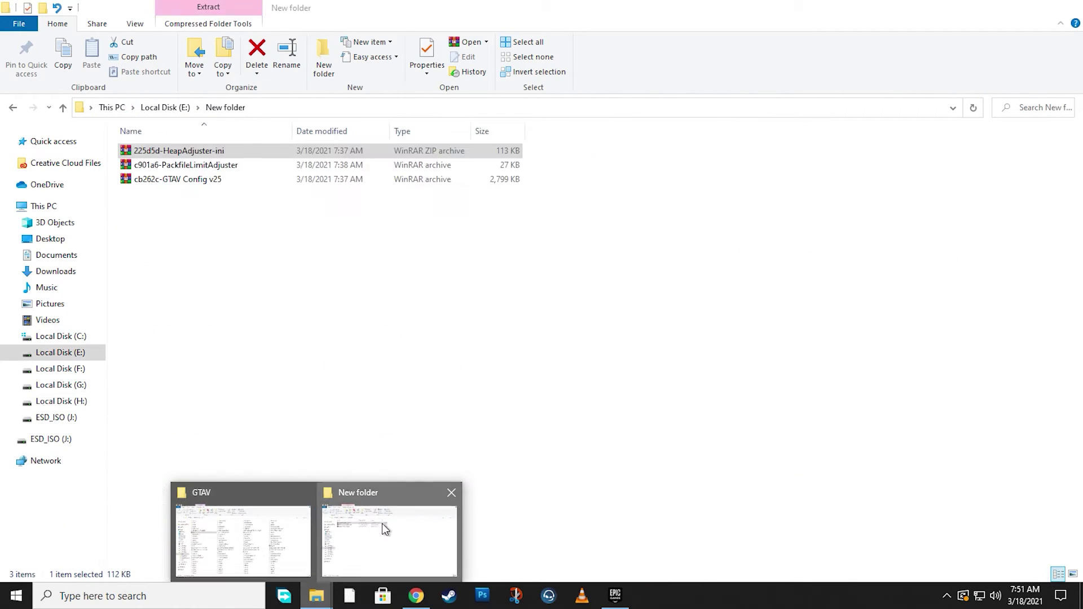
double_click(213, 164)
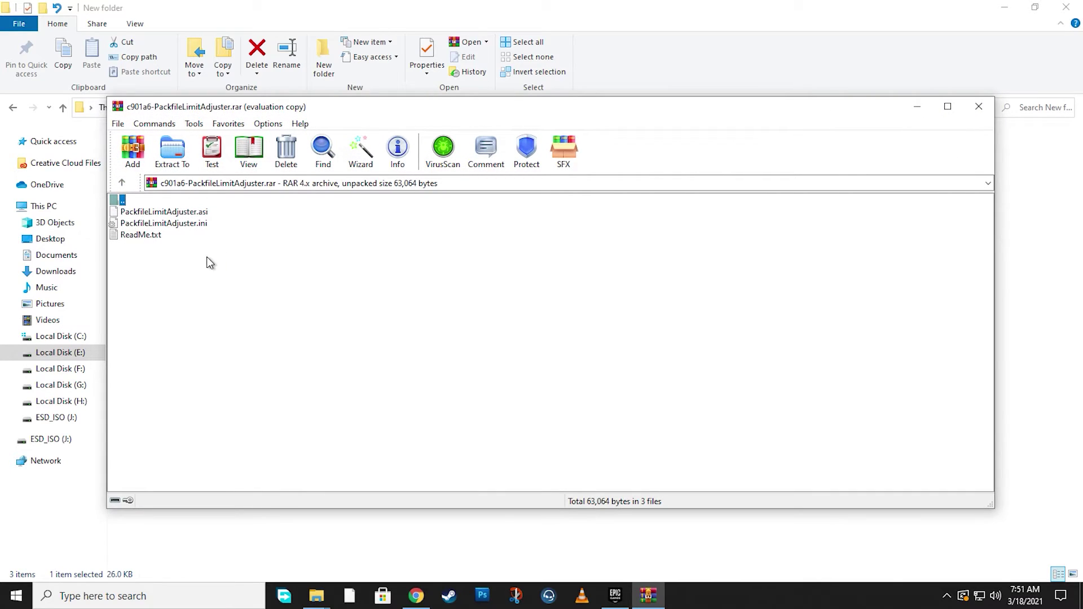
drag(207, 256, 116, 204)
click(660, 255)
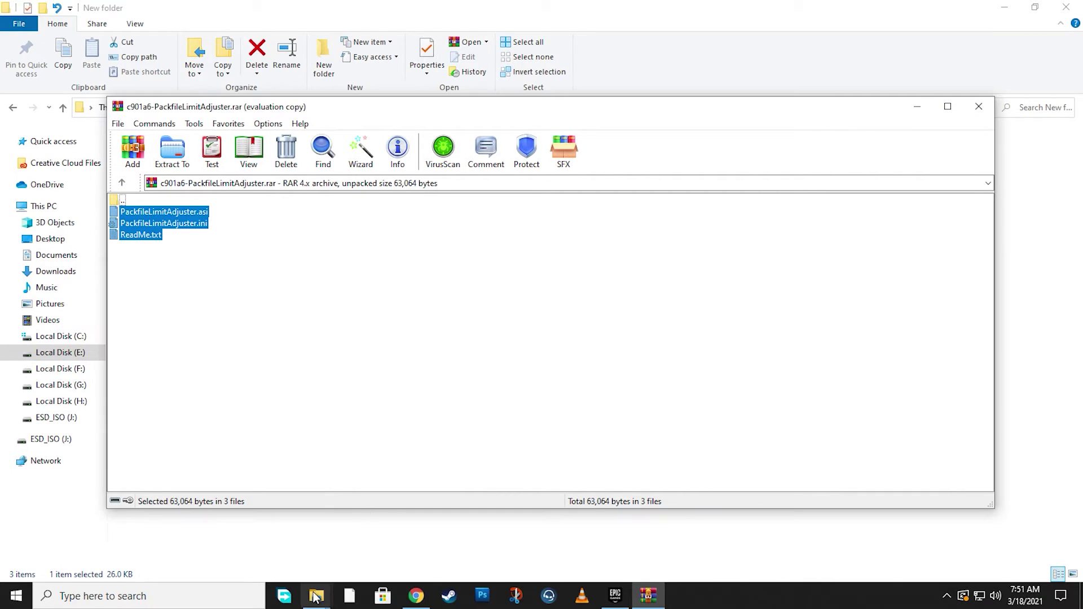
Step: Bring up the GTAV game folder behind the archive and copy the three selected PackfileLimitAdjuster archive files into it
mouse_move(316, 596)
click(253, 546)
click(648, 596)
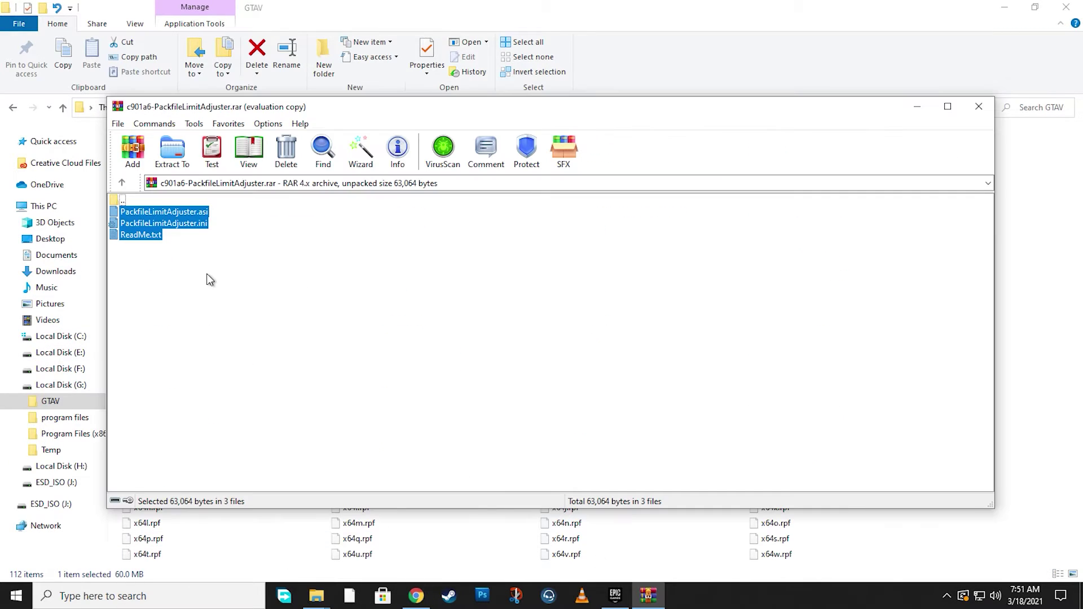
drag(164, 225, 266, 539)
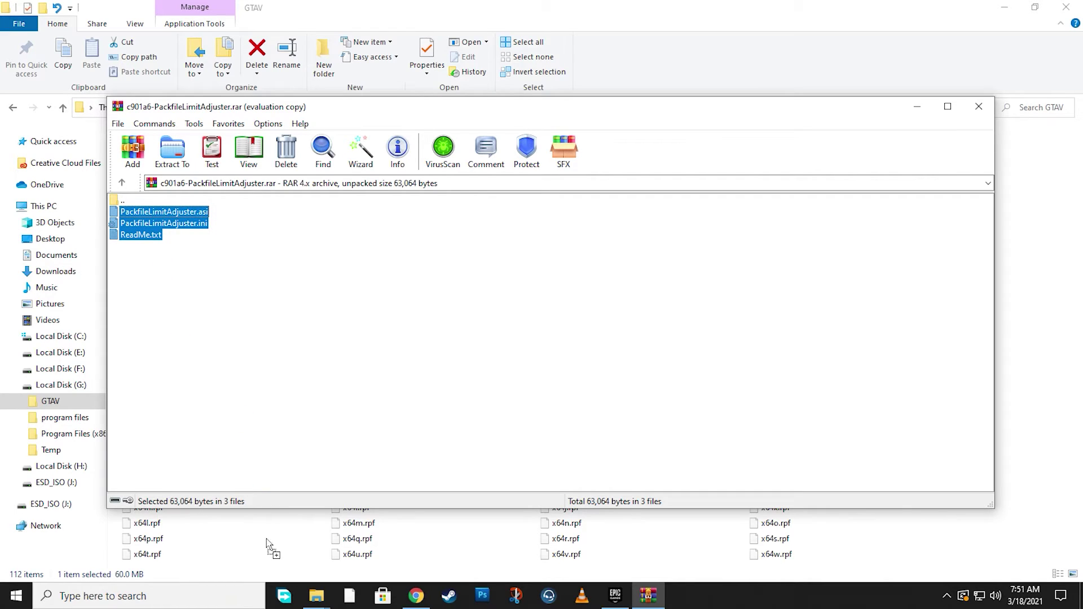